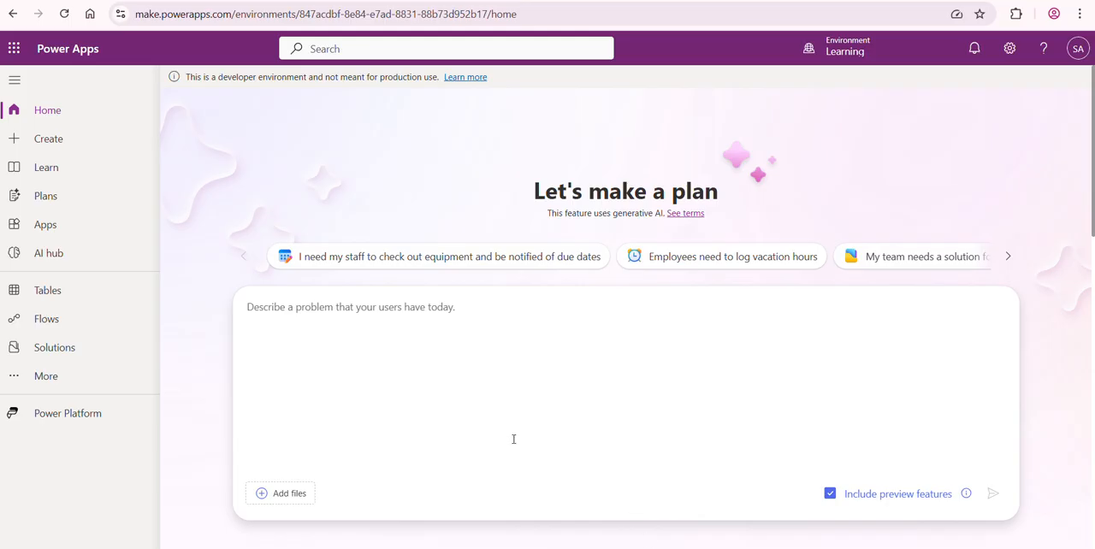
Step: Switch to Power Automate and begin the Copilot automation description with "When a new email arrives with an attachment, save the file"
{"action": "left_click", "coordinate": [67, 419]}
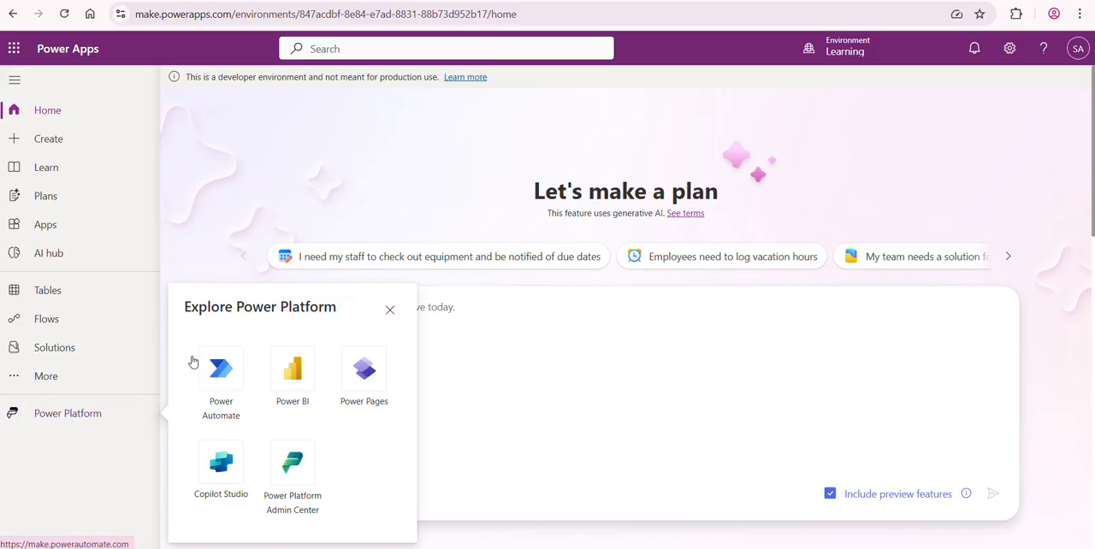
{"action": "left_click", "coordinate": [222, 389]}
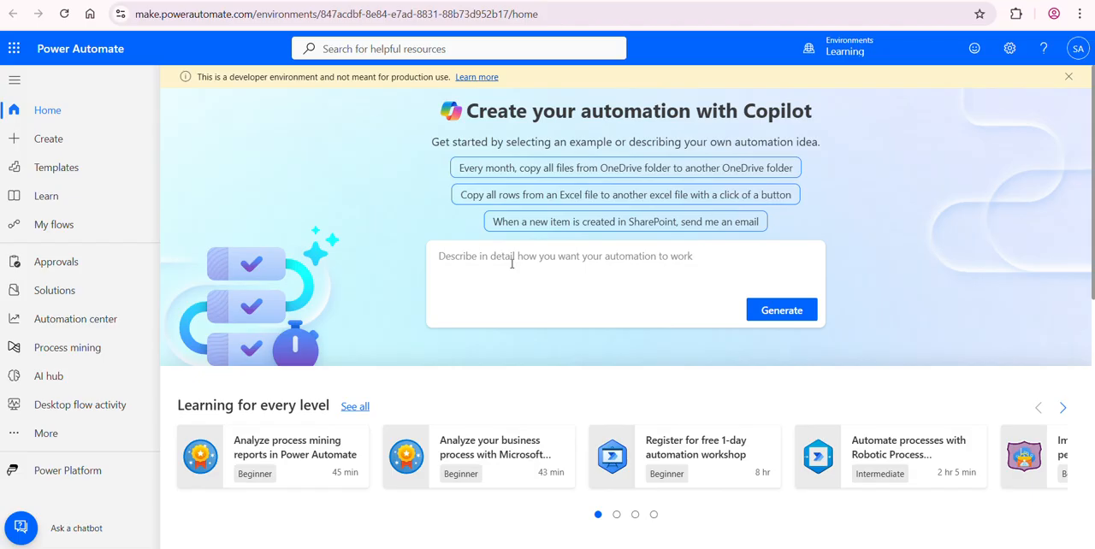
{"action": "type", "text": "When a"}
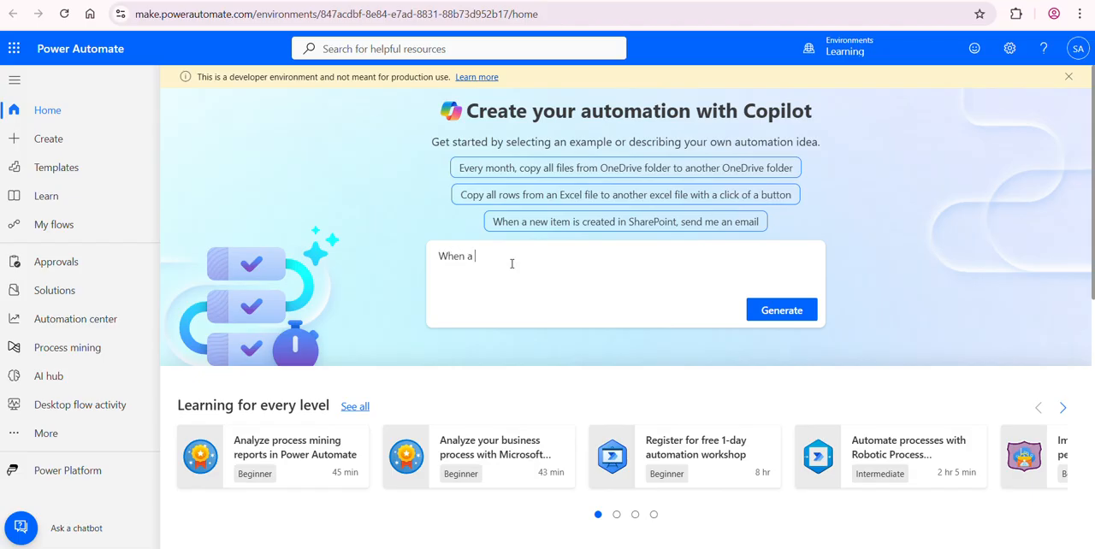
{"action": "type", "text": "new email arrives with an a"}
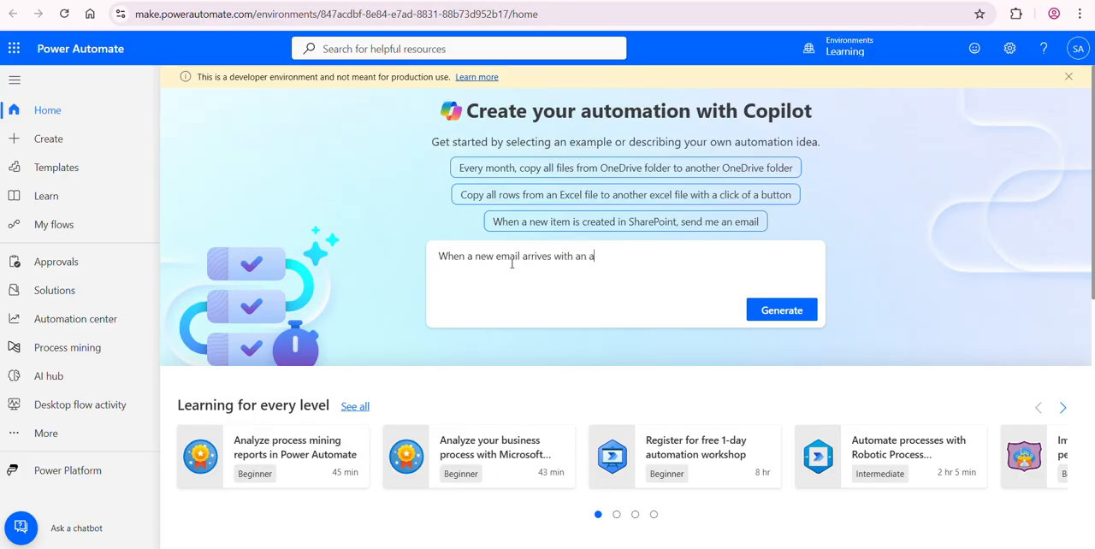
{"action": "type", "text": "ttahc"}
{"action": "type", "text": "ent, save the file"}
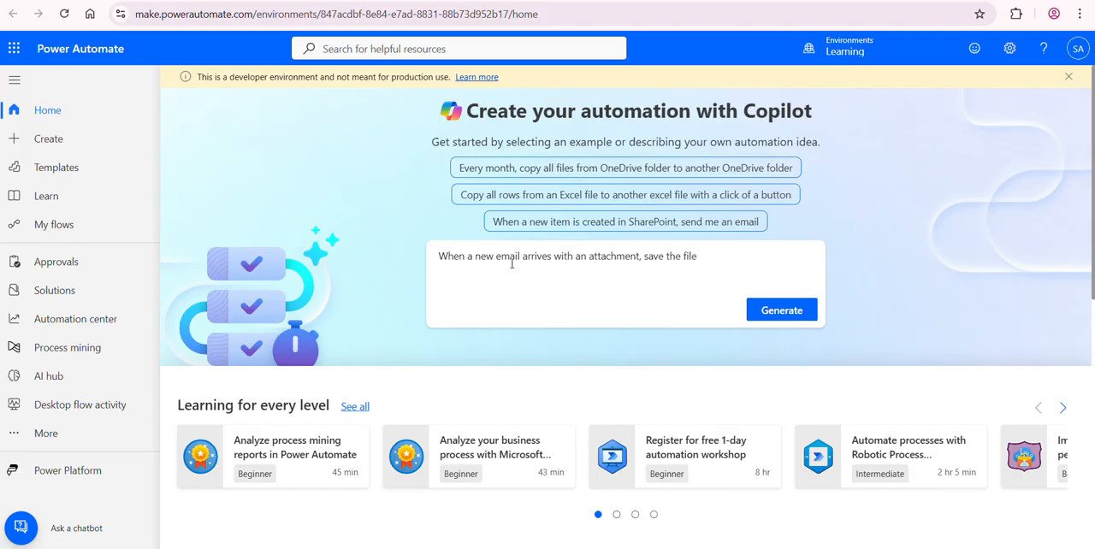
{"action": "type", "text": " to oneDriven"}
Step: Continue the automation description with "to OneDrive and SharePoint", correcting the spelling of OneDrive
{"action": "key", "text": "BackSpace"}
{"action": "type", "text": "and Sh"}
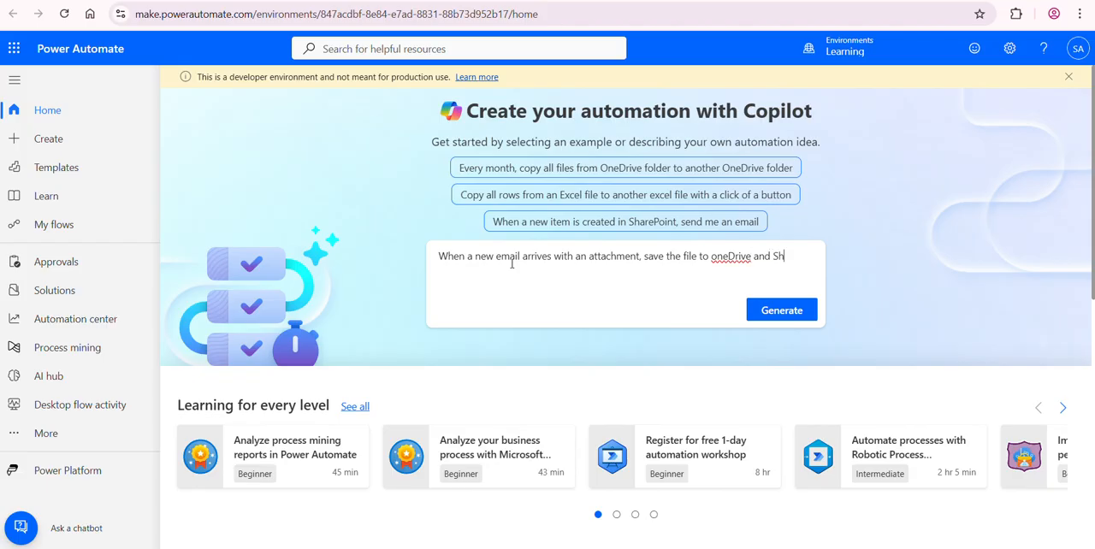
{"action": "type", "text": "arePoint"}
{"action": "right_click", "coordinate": [728, 256]}
{"action": "left_click", "coordinate": [753, 261]}
{"action": "left_click", "coordinate": [493, 274]}
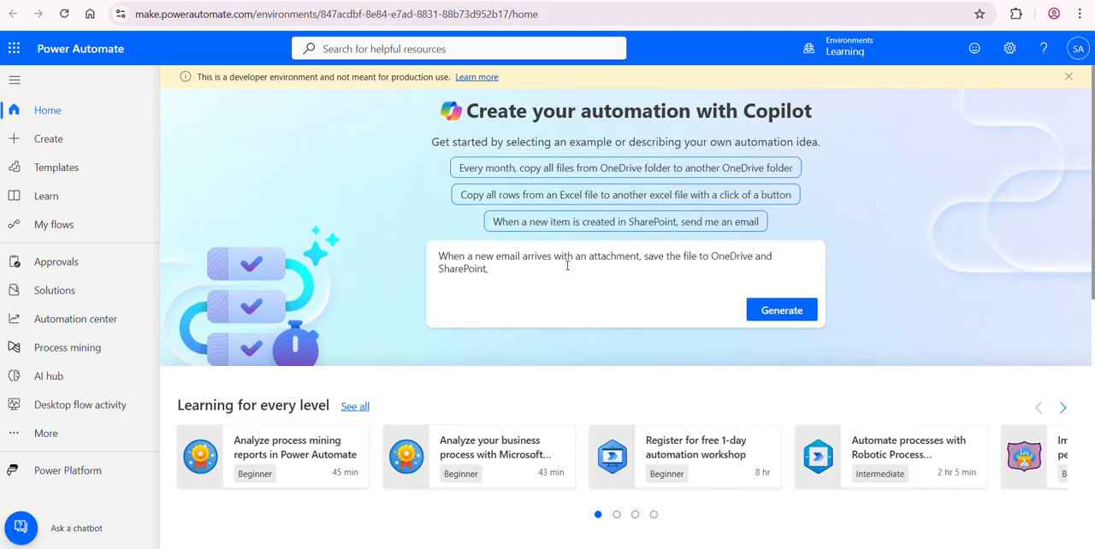
Step: Finish the description with ", then send me an email notification that the file is saved" and generate the flow
{"action": "type", "text": ", then"}
{"action": "key", "text": "BackSpace"}
{"action": "key", "text": "BackSpace"}
{"action": "key", "text": "BackSpace"}
{"action": "type", "text": "nd me an email not"}
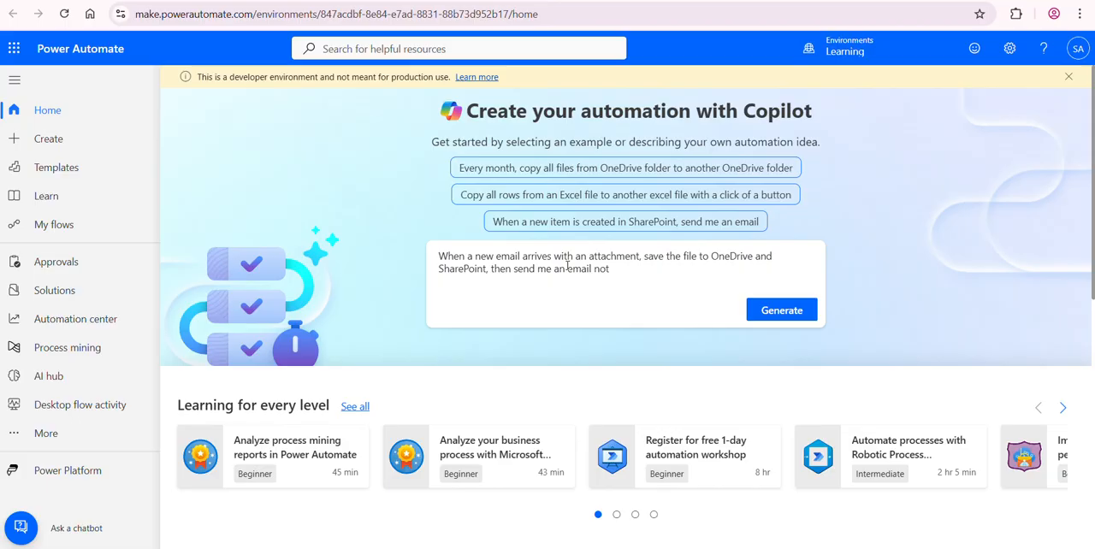
{"action": "type", "text": "ification that the file is sab"}
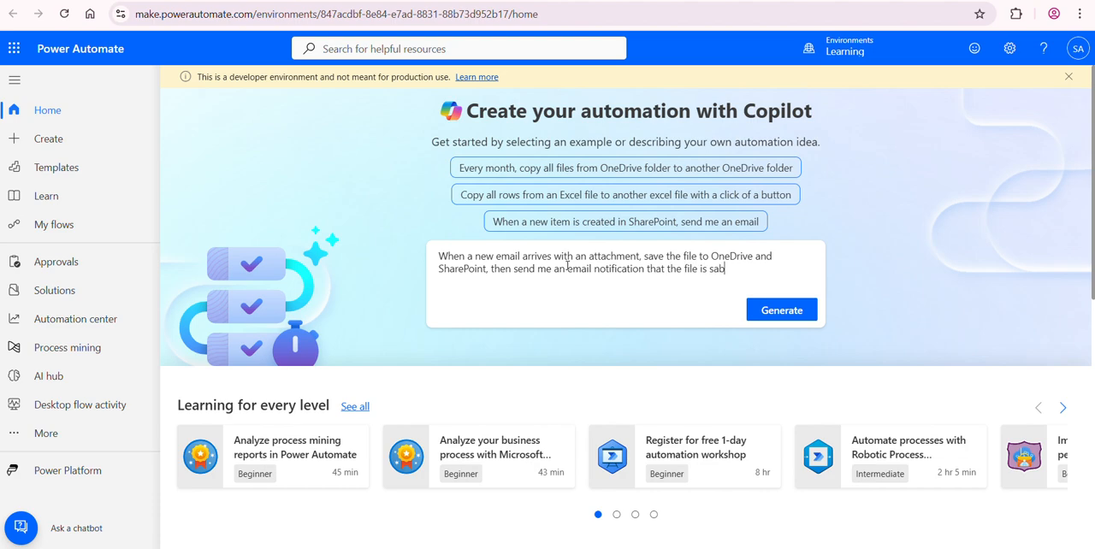
{"action": "type", "text": "ved."}
{"action": "left_click", "coordinate": [780, 310]}
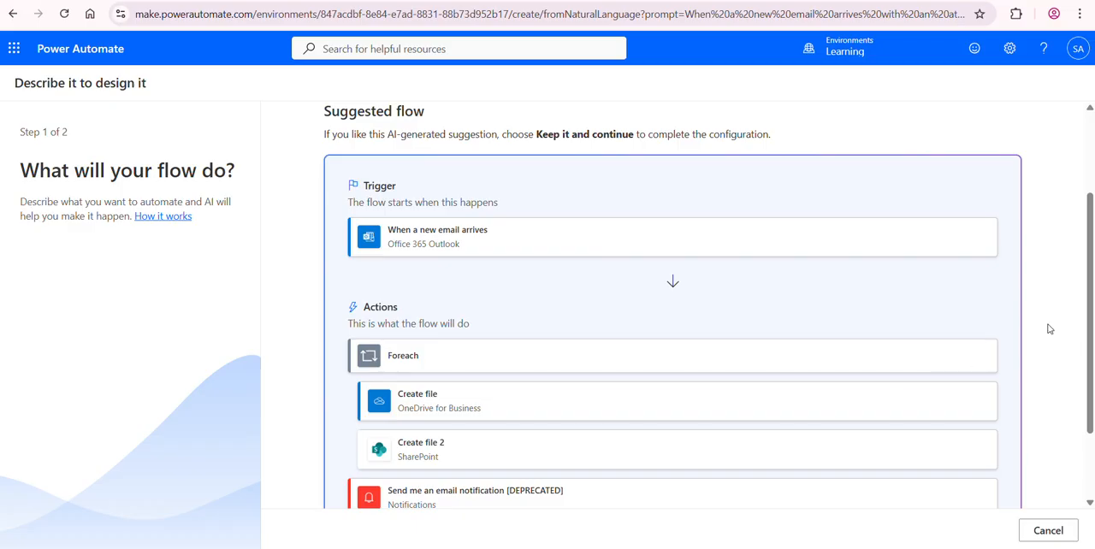
Step: Keep the suggested flow and create it with the listed app connections
{"action": "scroll", "coordinate": [1052, 329], "scroll_direction": "down", "scroll_amount": 1}
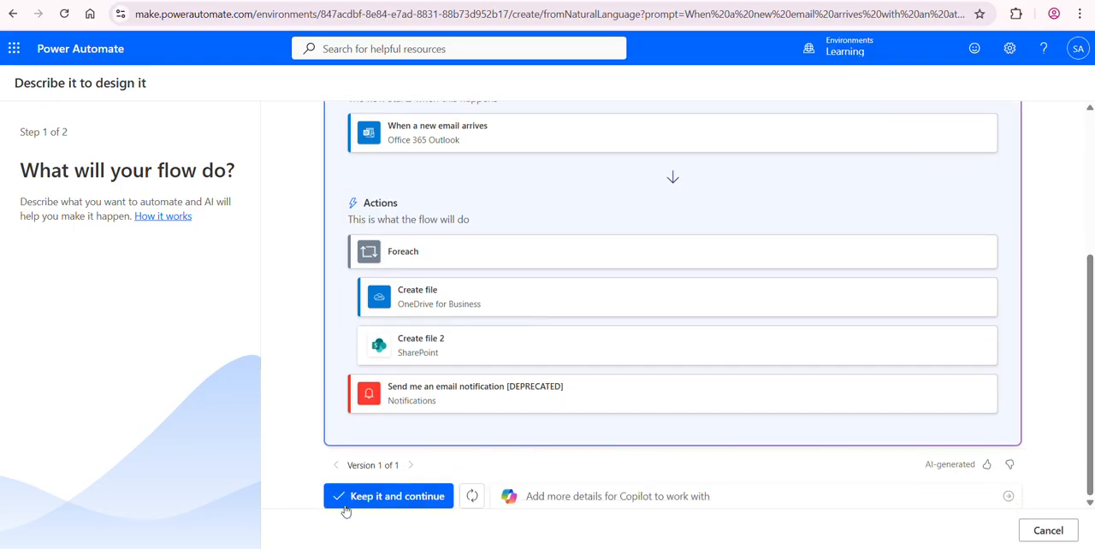
{"action": "left_click", "coordinate": [370, 501]}
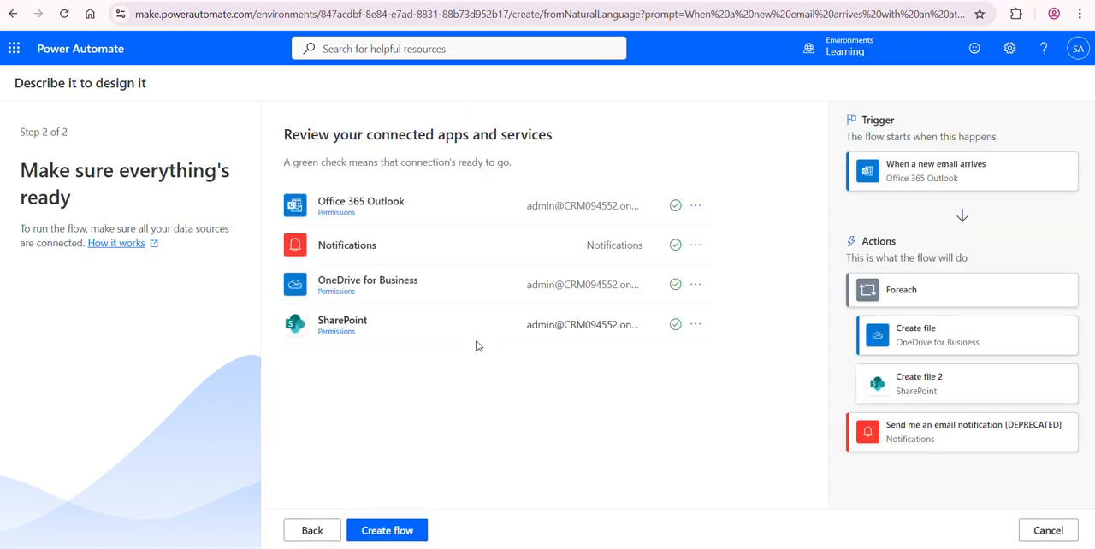
{"action": "left_click", "coordinate": [392, 532]}
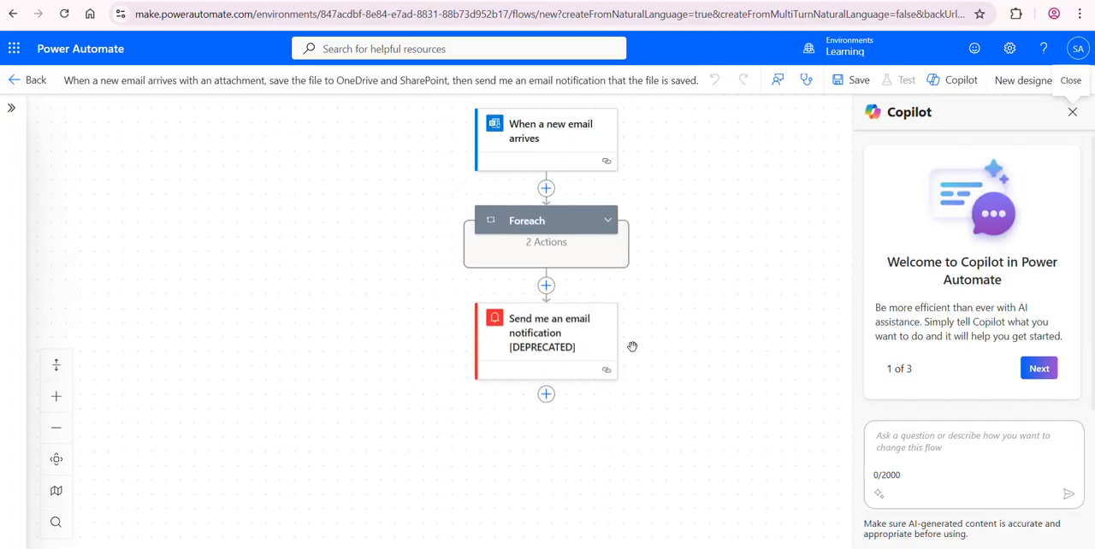
Step: Set the folder path of the OneDrive Create file action inside the Foreach loop to Root
{"action": "left_click_drag", "start_coordinate": [700, 337], "coordinate": [609, 371]}
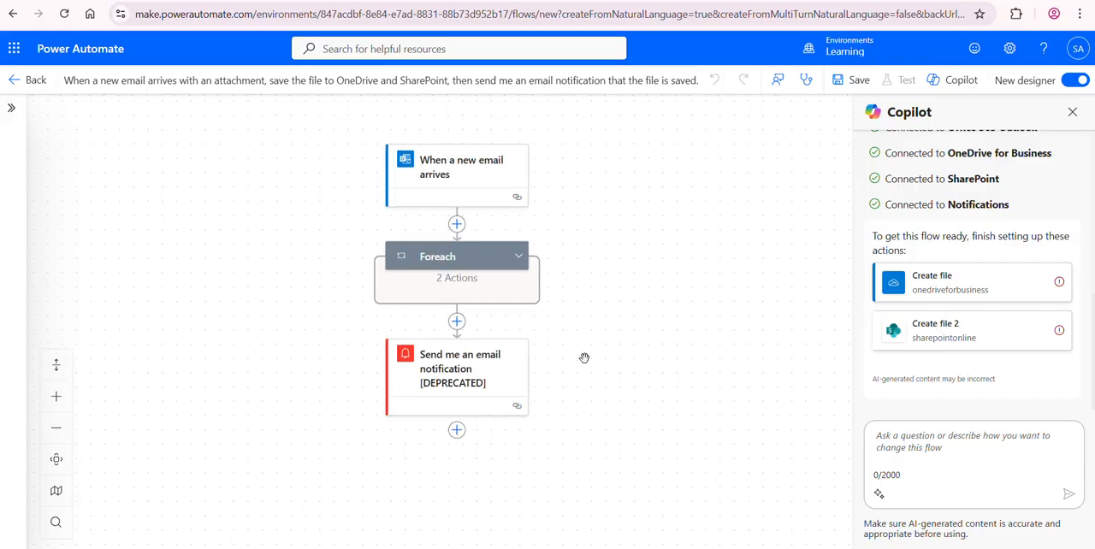
{"action": "left_click", "coordinate": [518, 258]}
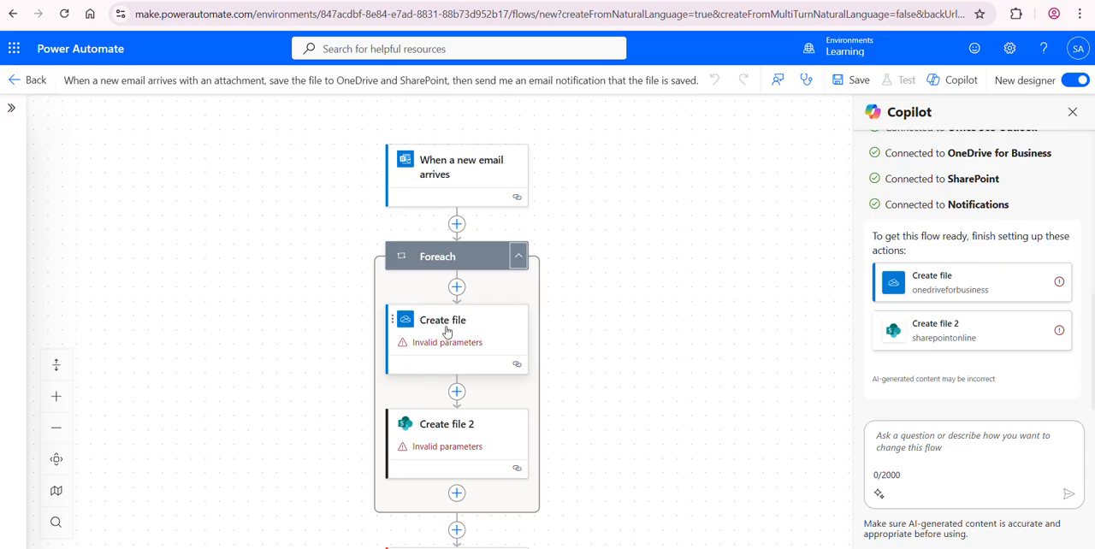
{"action": "left_click", "coordinate": [443, 325]}
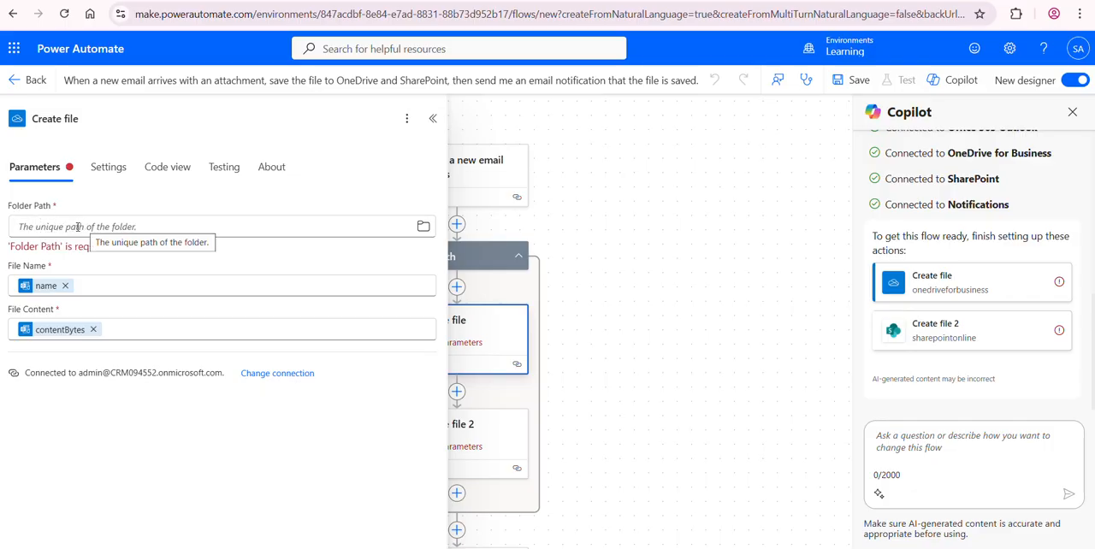
{"action": "left_click", "coordinate": [422, 226]}
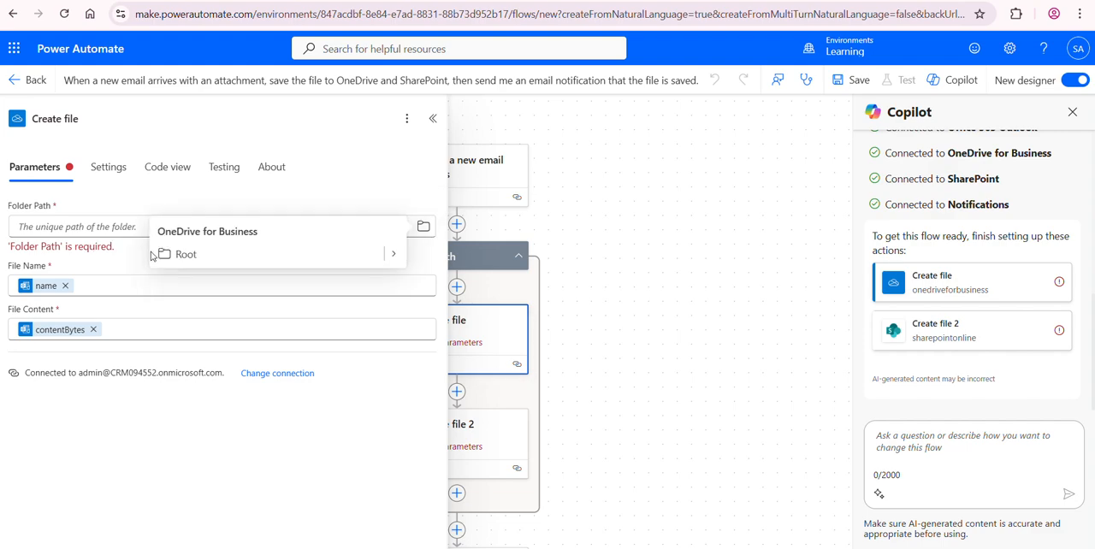
{"action": "left_click", "coordinate": [209, 256]}
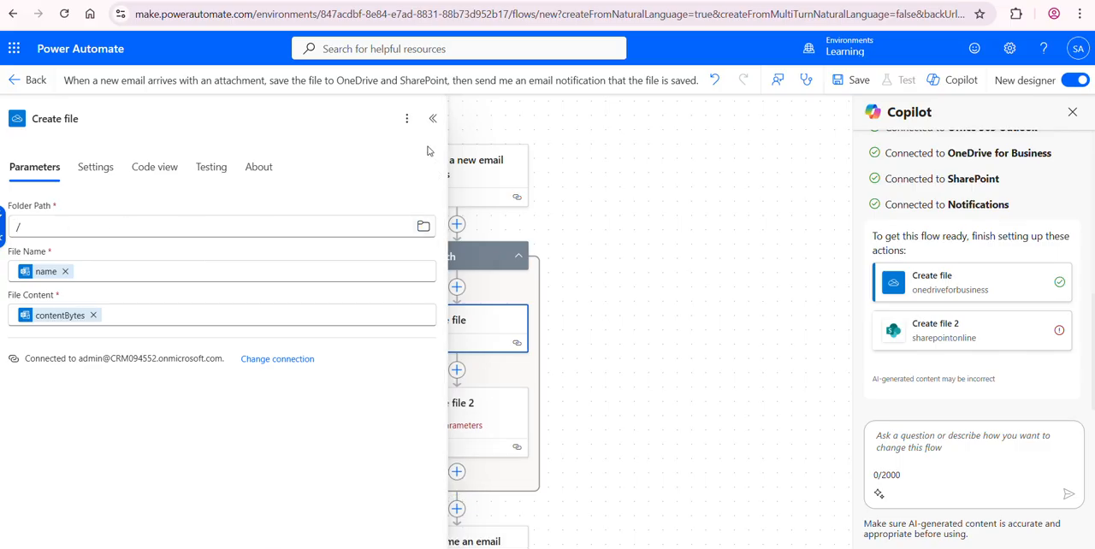
{"action": "left_click", "coordinate": [433, 118]}
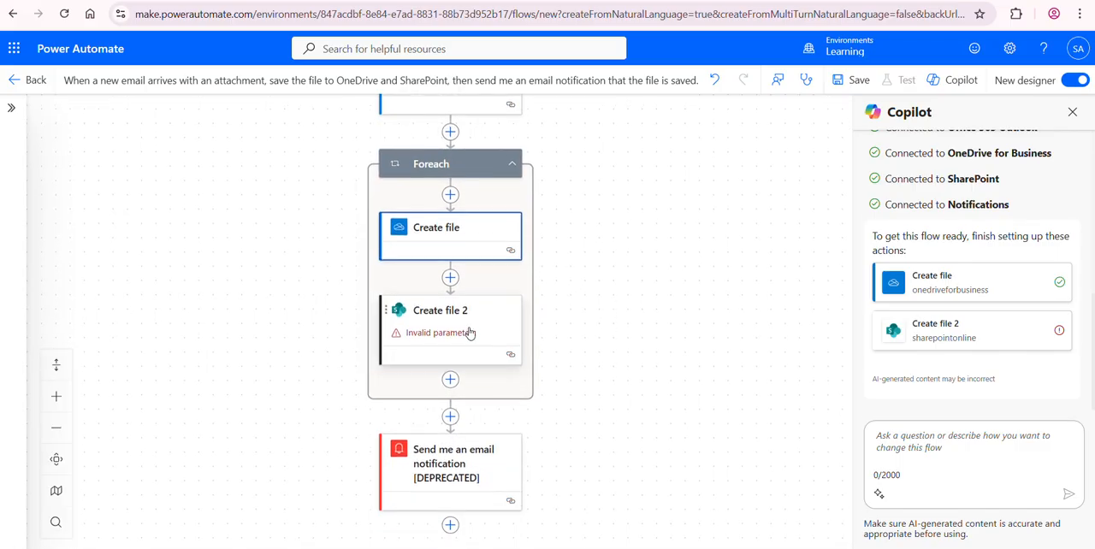
Step: Set the SharePoint Create file 2 action's site address to LearnwithUzair and folder path to /Shared Documents, and save the flow
{"action": "left_click", "coordinate": [440, 318]}
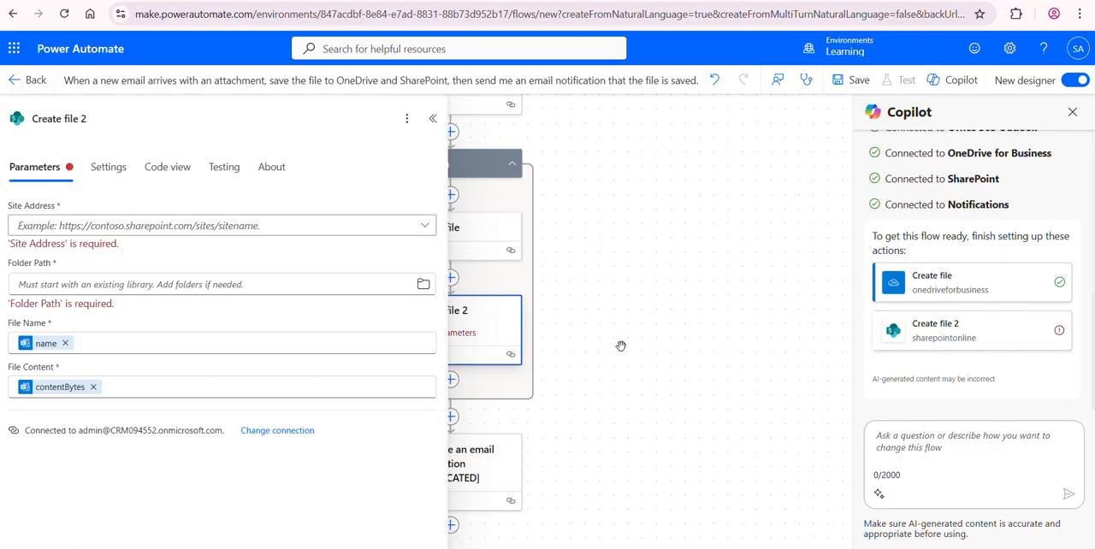
{"action": "left_click", "coordinate": [425, 226]}
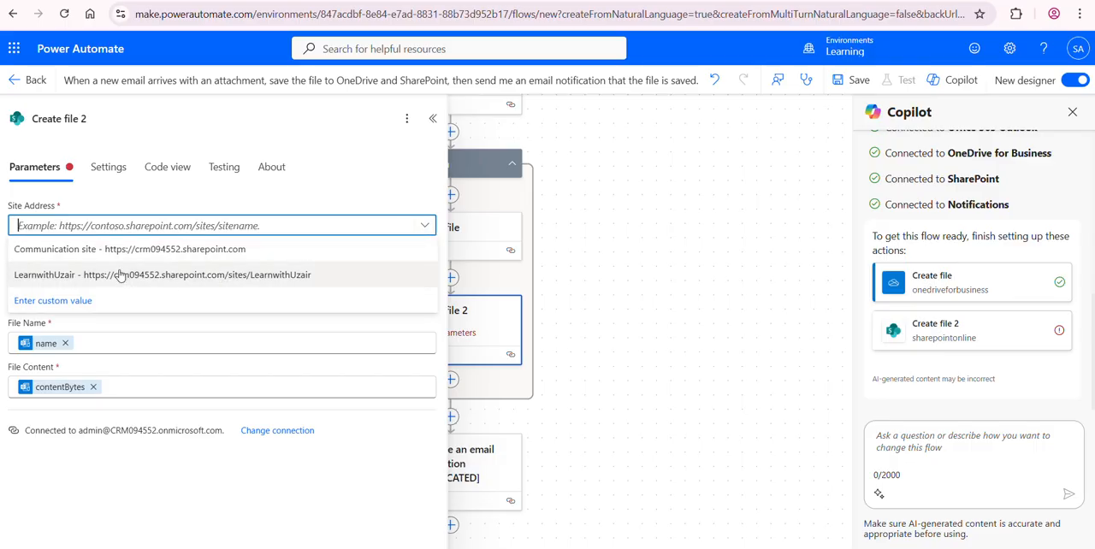
{"action": "left_click", "coordinate": [163, 278]}
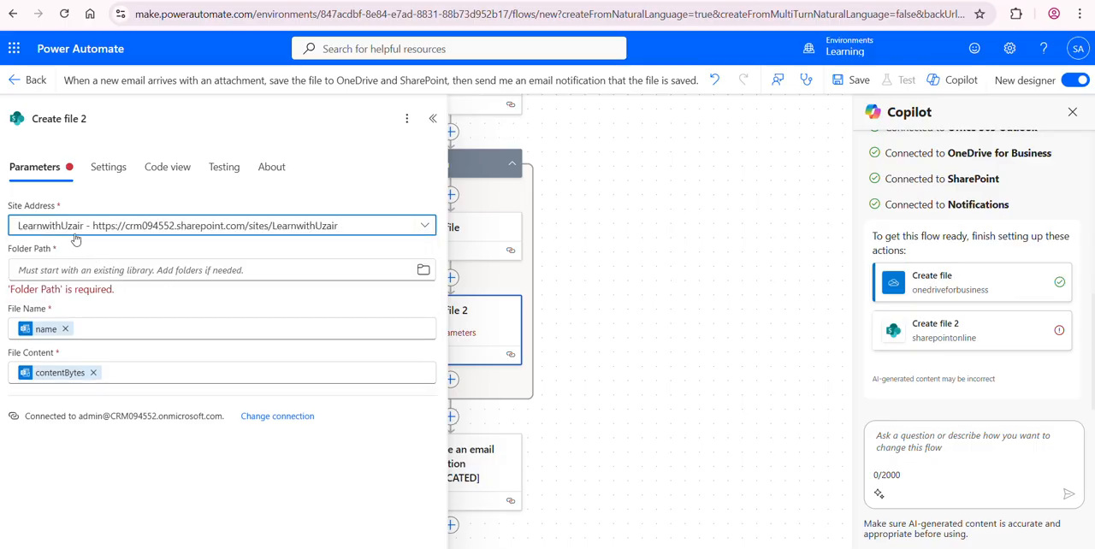
{"action": "left_click", "coordinate": [422, 277]}
{"action": "left_click", "coordinate": [423, 272]}
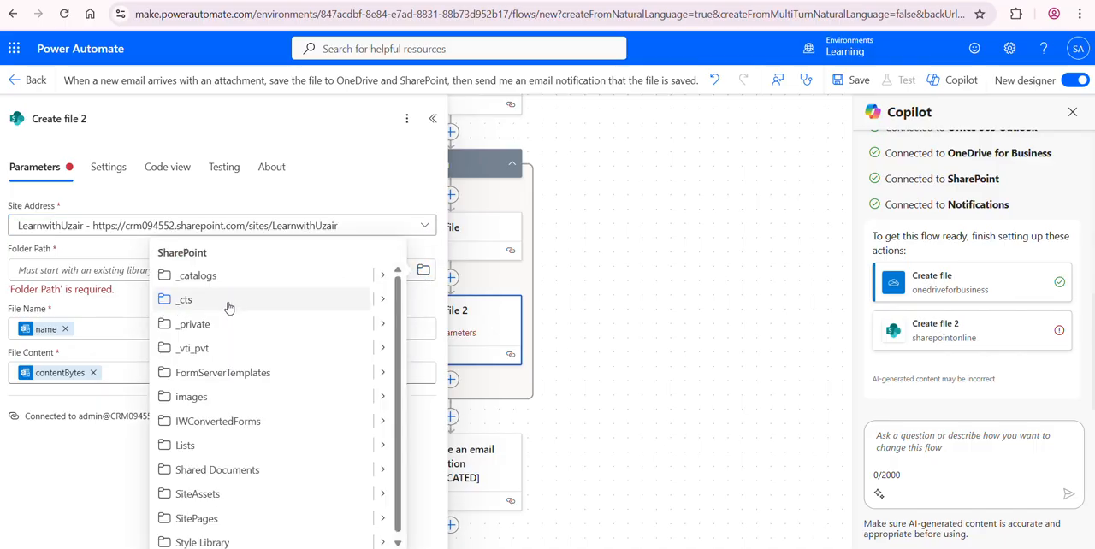
{"action": "left_click", "coordinate": [235, 470]}
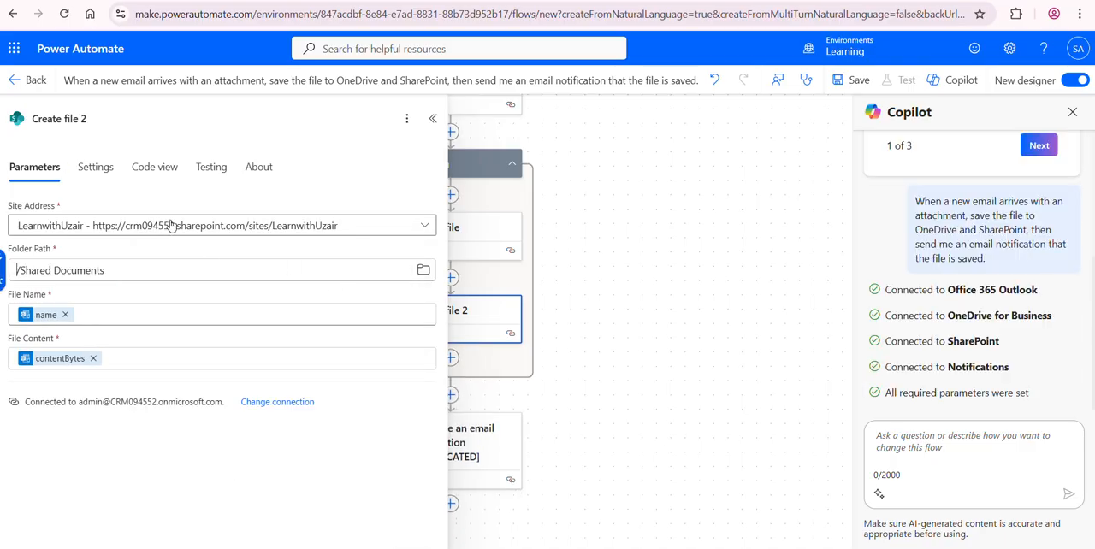
{"action": "left_click", "coordinate": [435, 120]}
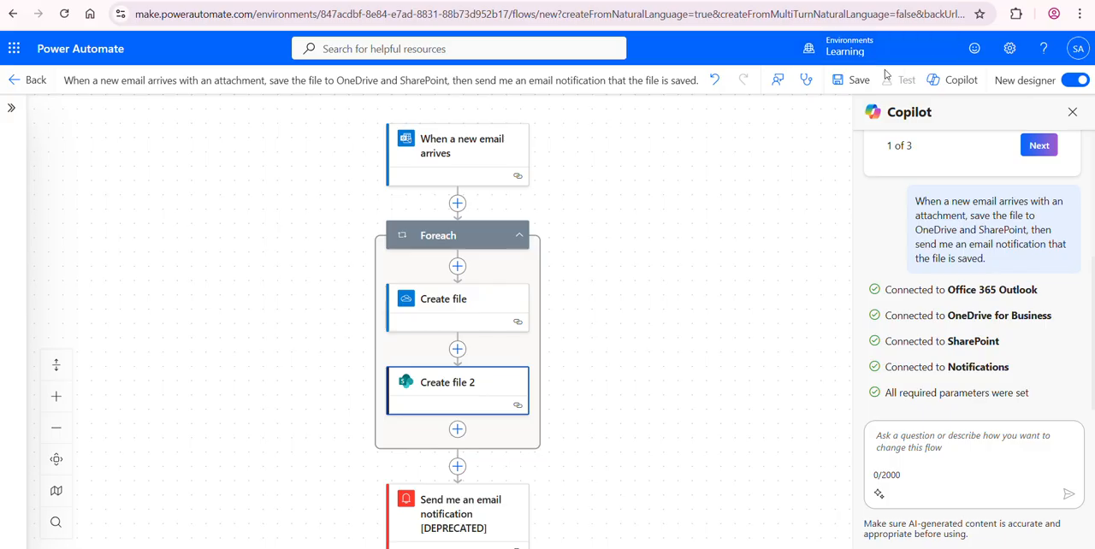
{"action": "left_click", "coordinate": [852, 85]}
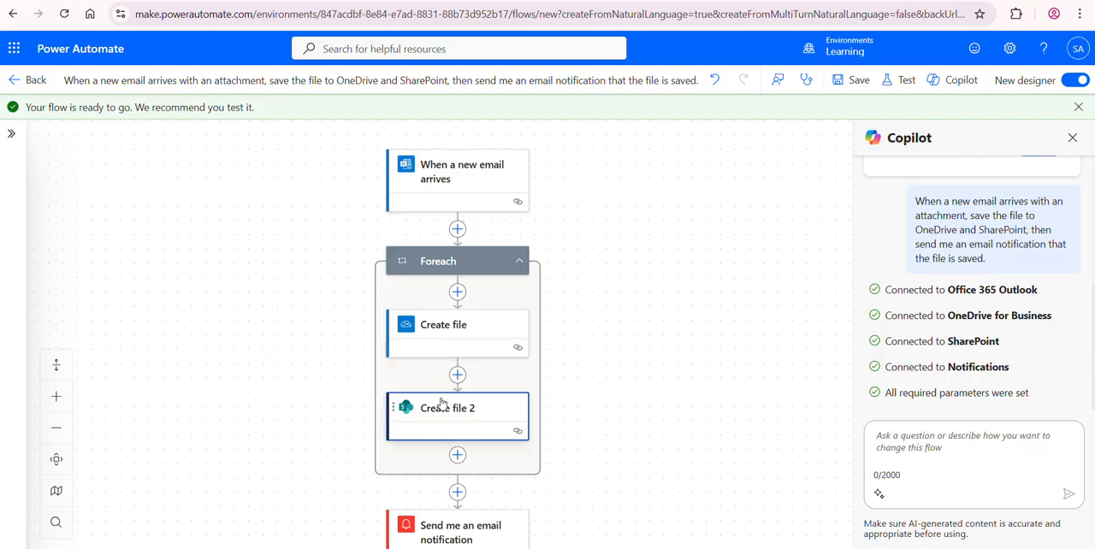
Step: Review the parameters of the SharePoint Create file 2 action and the subject and body of the email notification action
{"action": "left_click", "coordinate": [457, 375]}
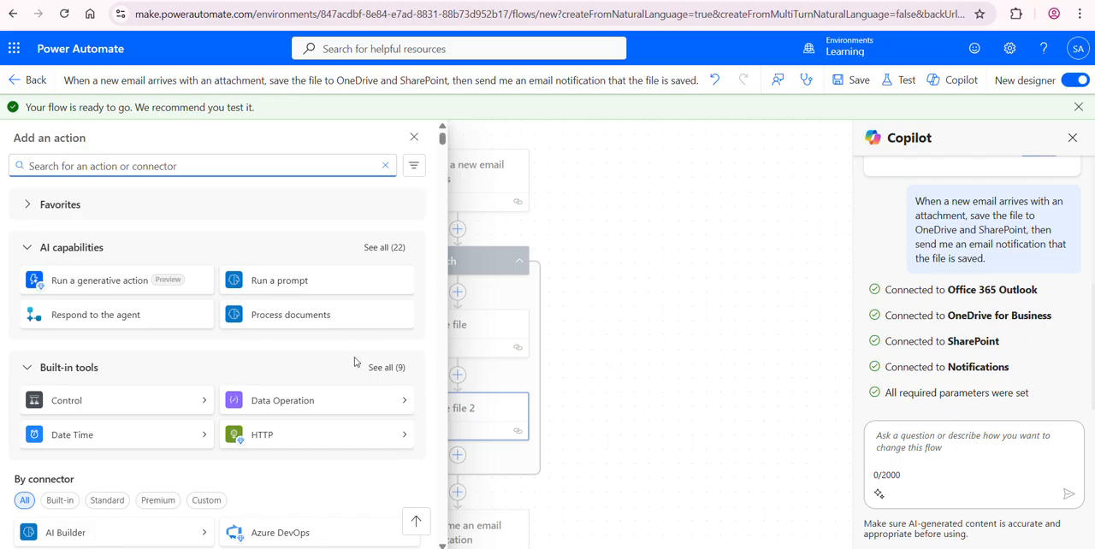
{"action": "left_click", "coordinate": [642, 331]}
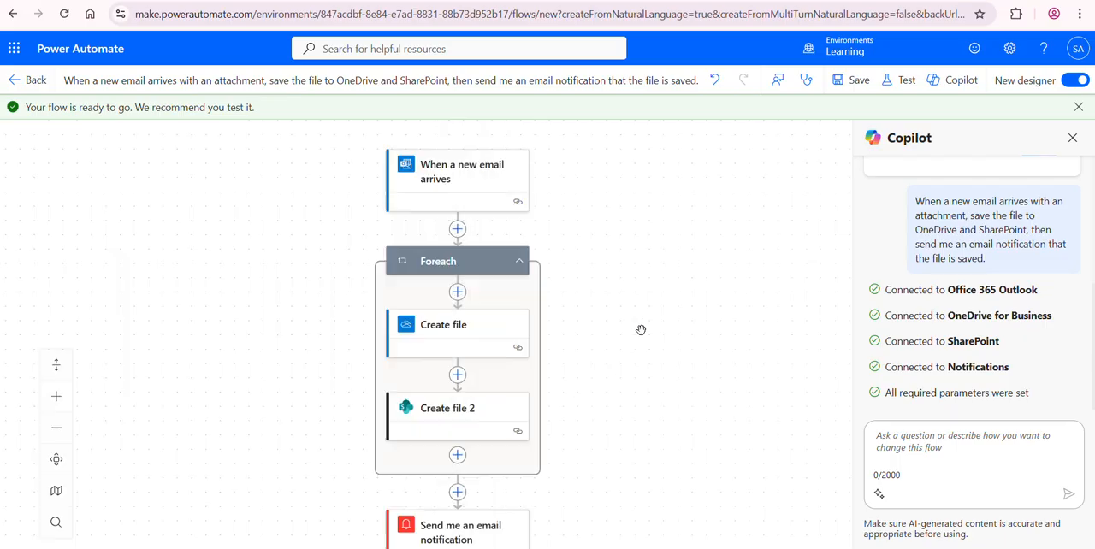
{"action": "left_click", "coordinate": [447, 423]}
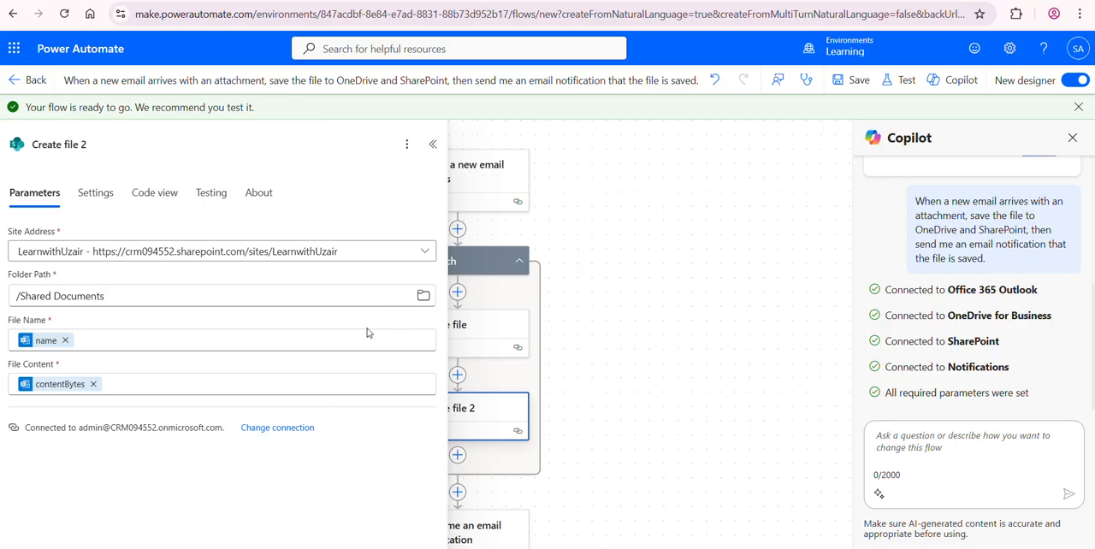
{"action": "left_click", "coordinate": [663, 380]}
{"action": "scroll", "coordinate": [642, 367], "scroll_direction": "down", "scroll_amount": 4}
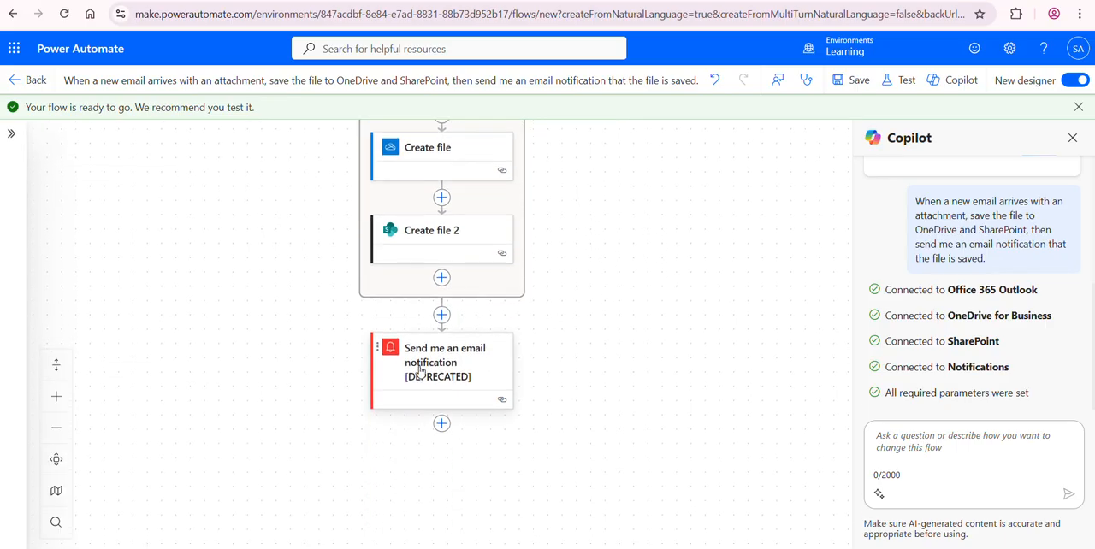
{"action": "left_click", "coordinate": [420, 370]}
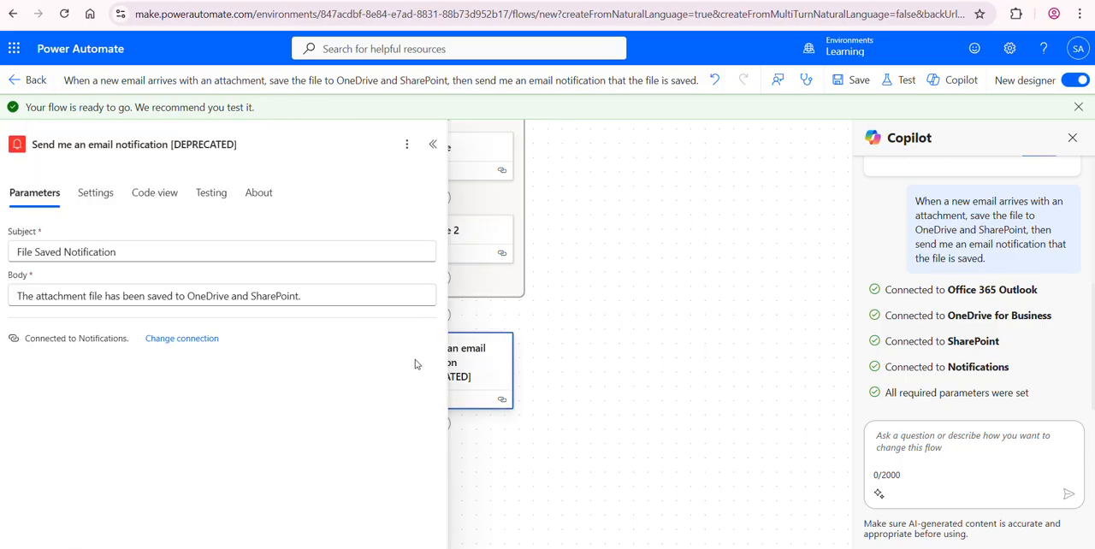
{"action": "left_click", "coordinate": [42, 257]}
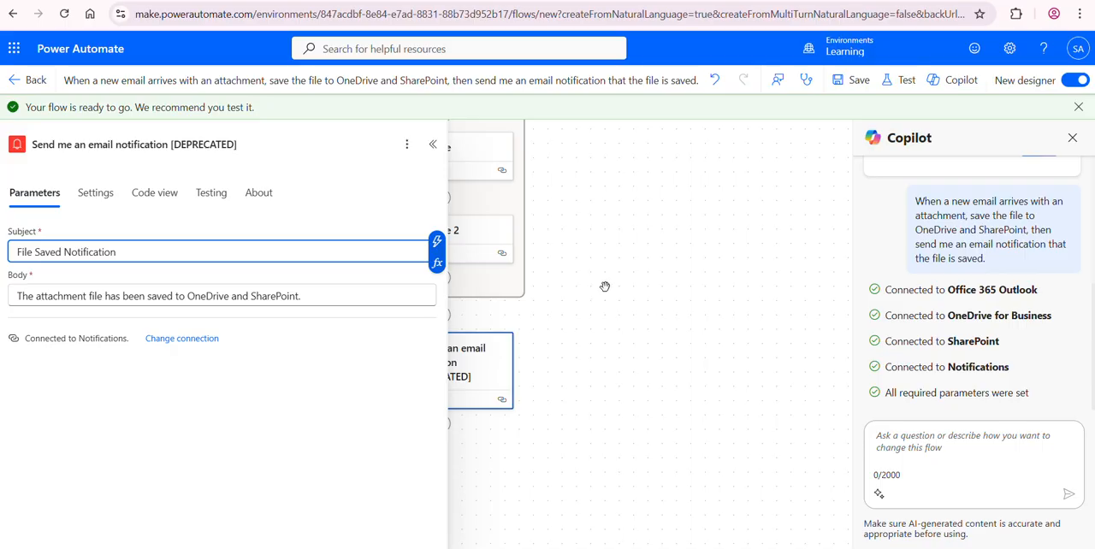
{"action": "left_click", "coordinate": [433, 144]}
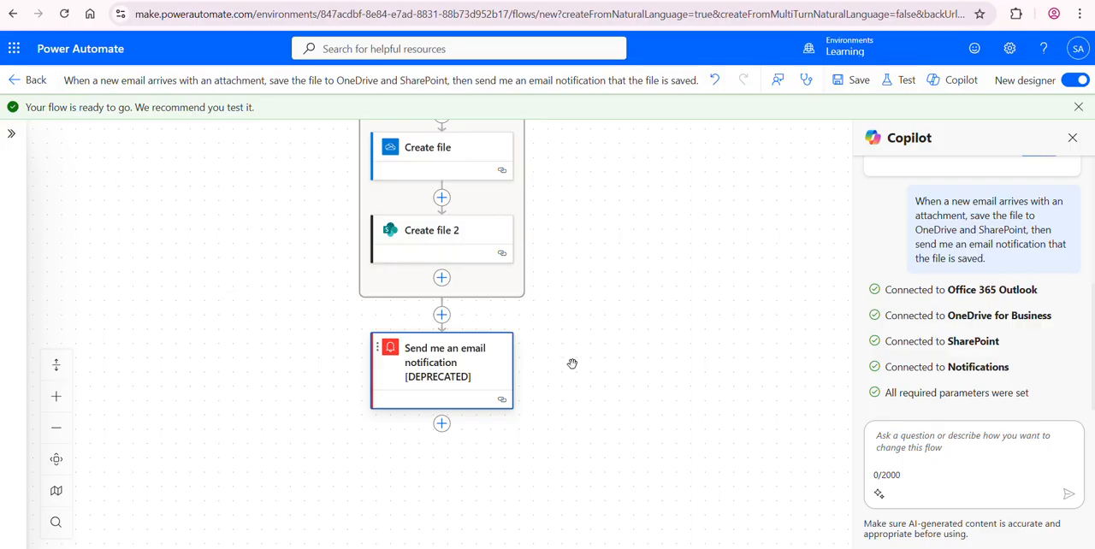
{"action": "left_click_drag", "start_coordinate": [582, 314], "coordinate": [584, 335]}
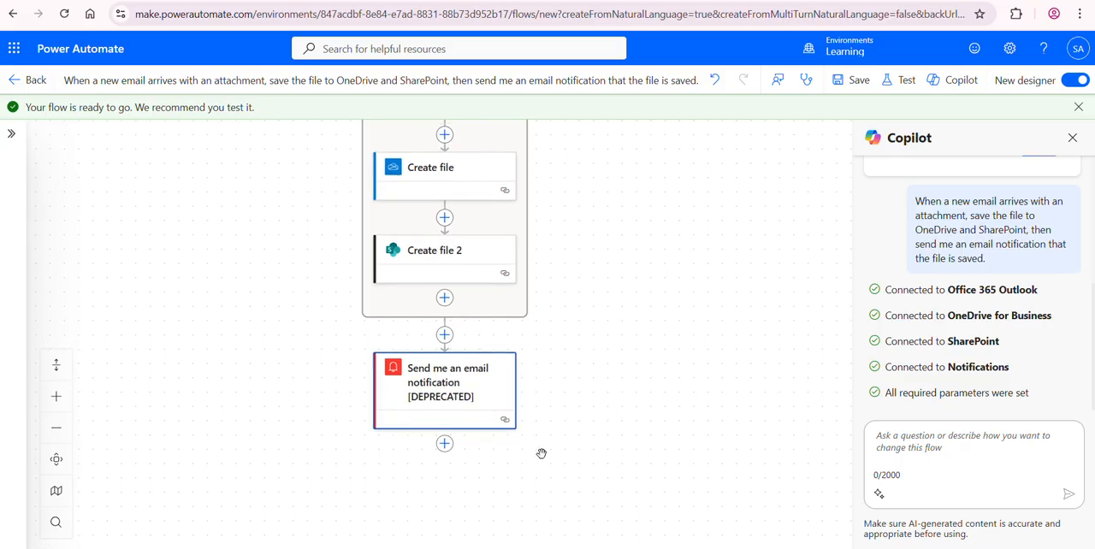
{"action": "left_click_drag", "start_coordinate": [592, 355], "coordinate": [587, 422]}
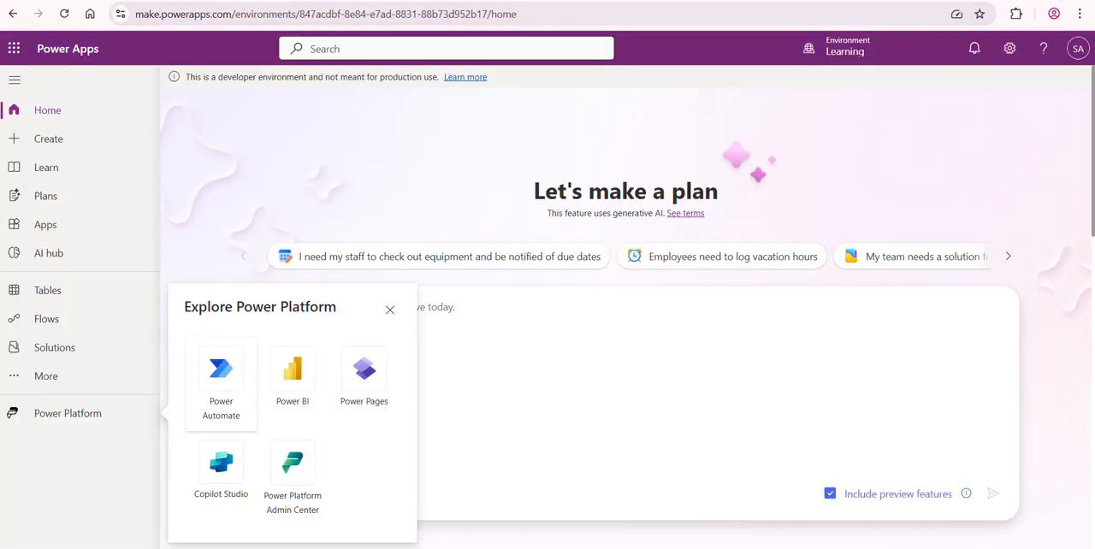
Step: Open OneDrive and SharePoint from Power Apps in their own browser tabs
{"action": "left_click", "coordinate": [54, 93]}
{"action": "left_click", "coordinate": [13, 48]}
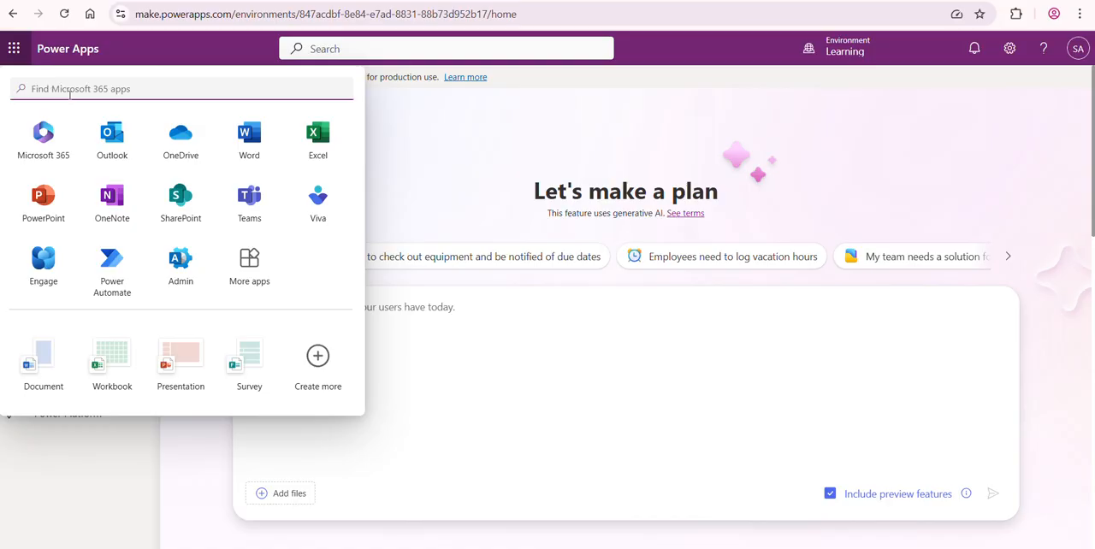
{"action": "left_click", "coordinate": [177, 140]}
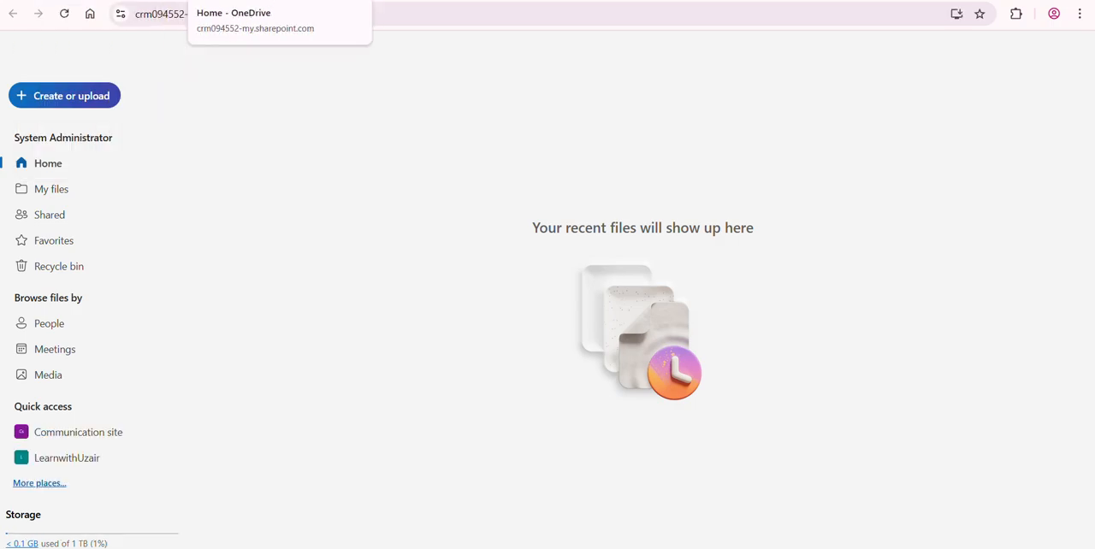
{"action": "left_click", "coordinate": [99, 1]}
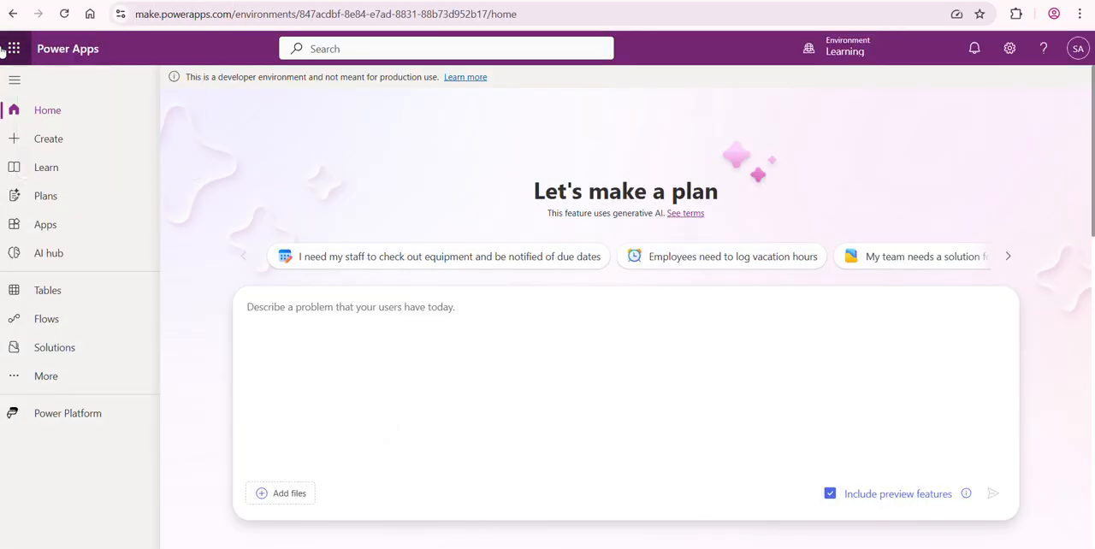
{"action": "left_click", "coordinate": [14, 49]}
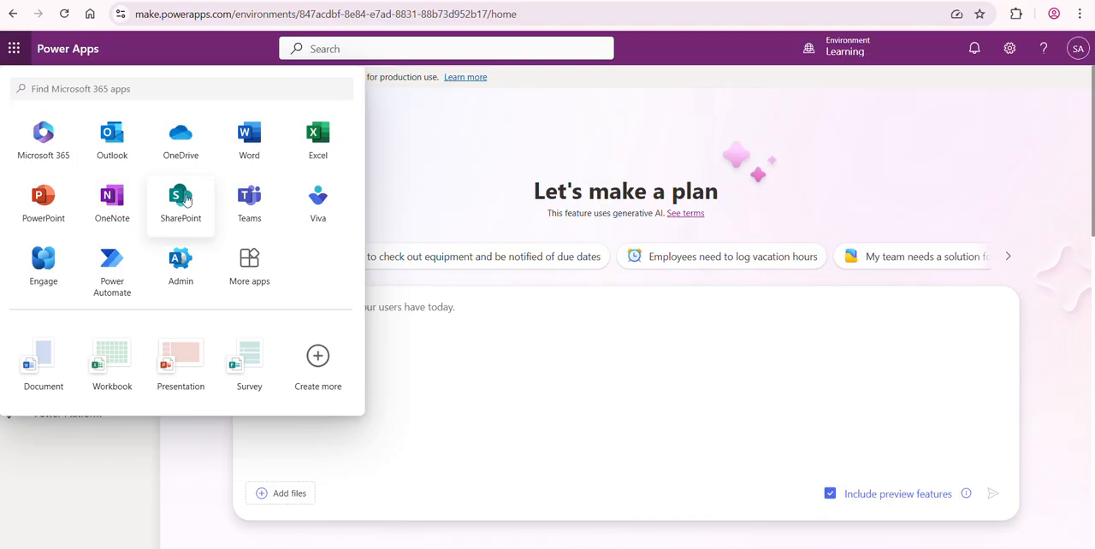
{"action": "left_click", "coordinate": [182, 207]}
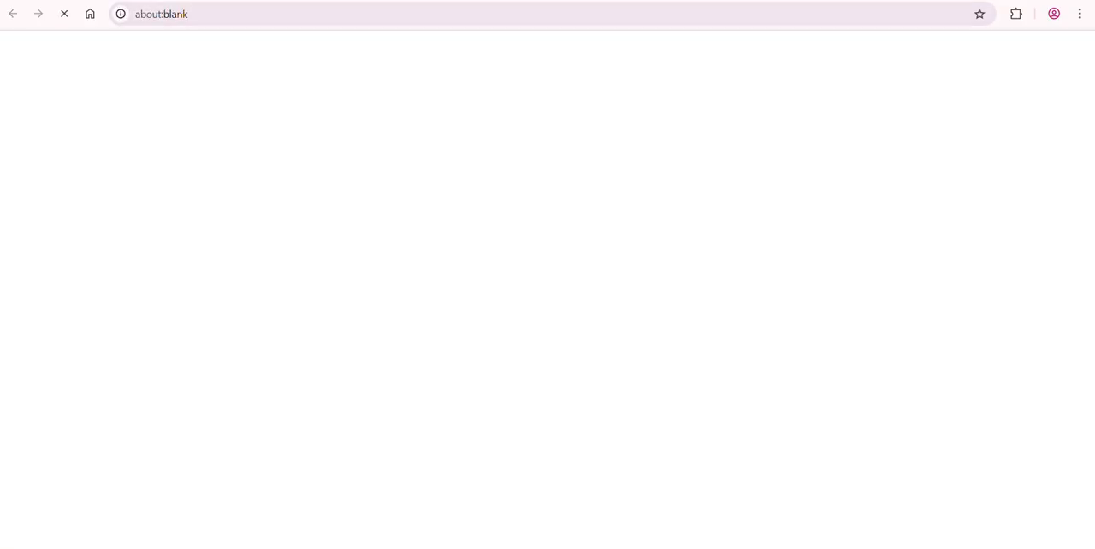
Step: Open Outlook from Power Apps and compose a new email with the subject Test and the body Hi
{"action": "left_click", "coordinate": [96, 2]}
{"action": "left_click", "coordinate": [15, 49]}
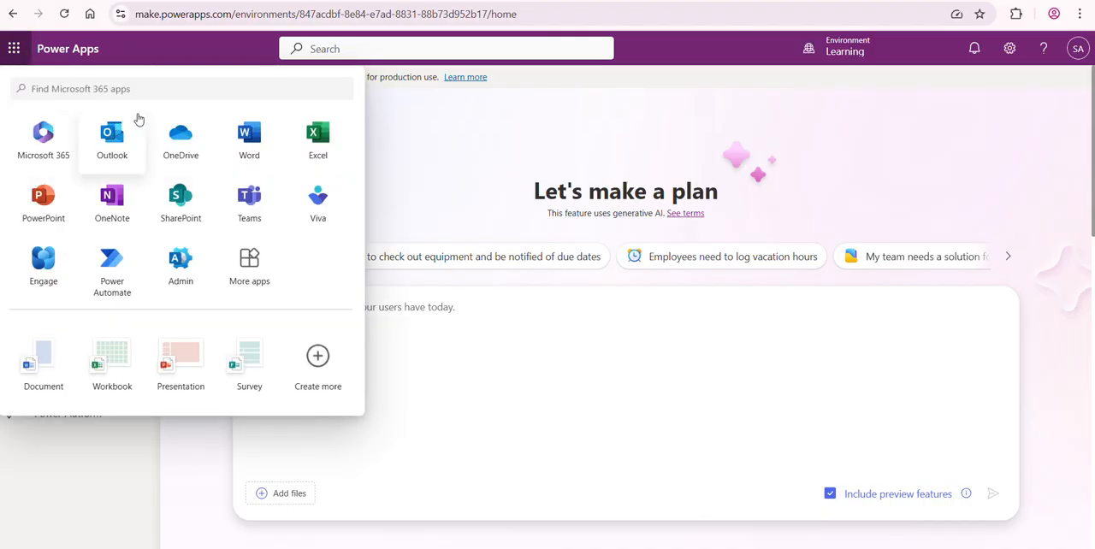
{"action": "left_click", "coordinate": [127, 133]}
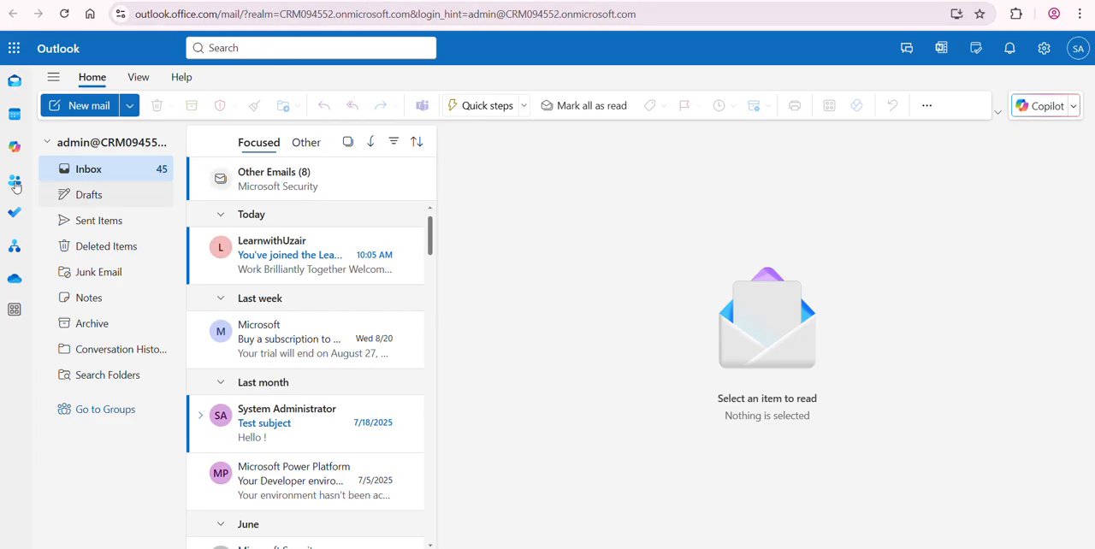
{"action": "left_click", "coordinate": [89, 106]}
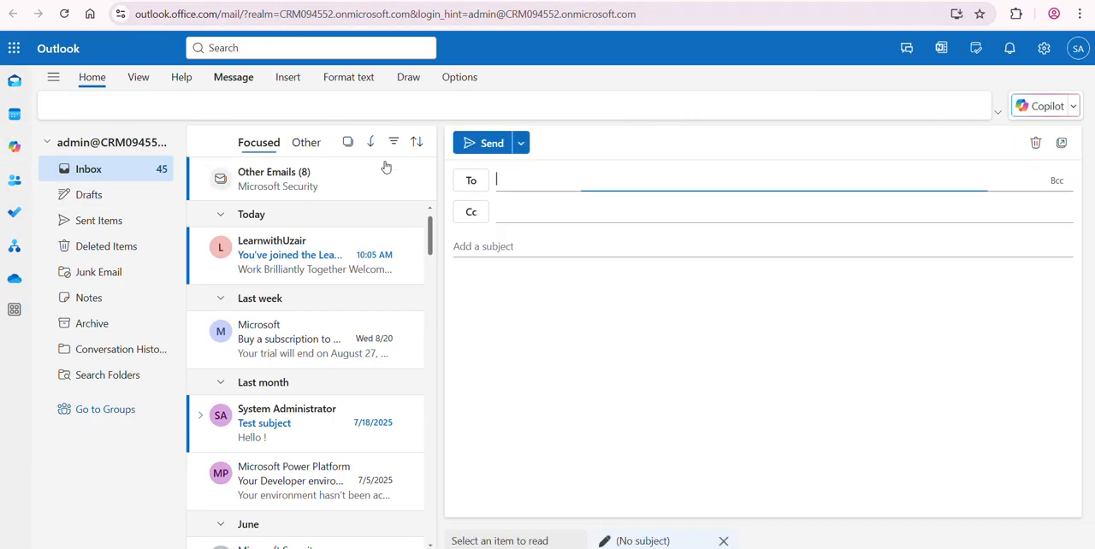
{"action": "left_click", "coordinate": [504, 246]}
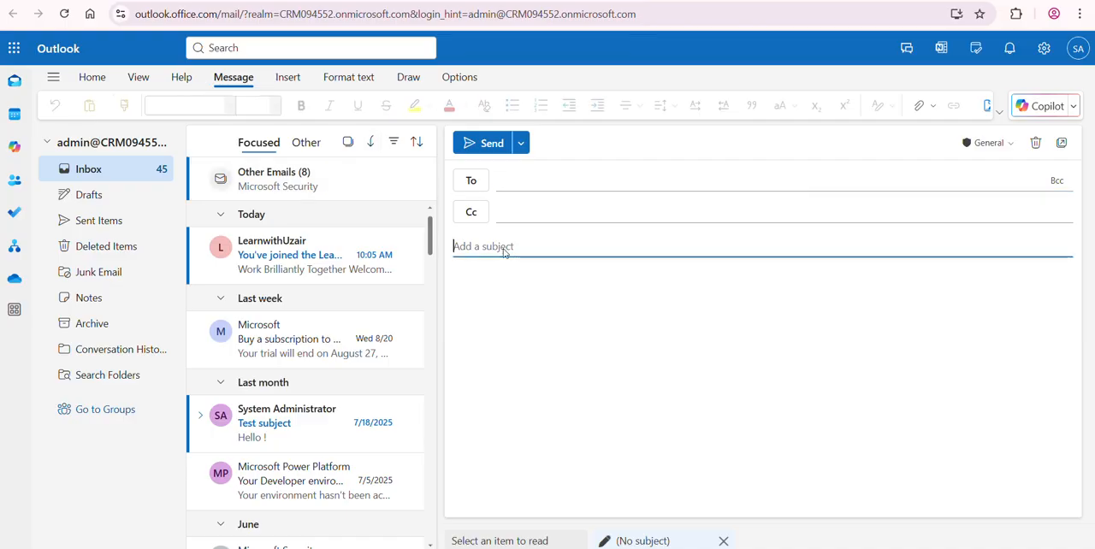
{"action": "type", "text": "Test"}
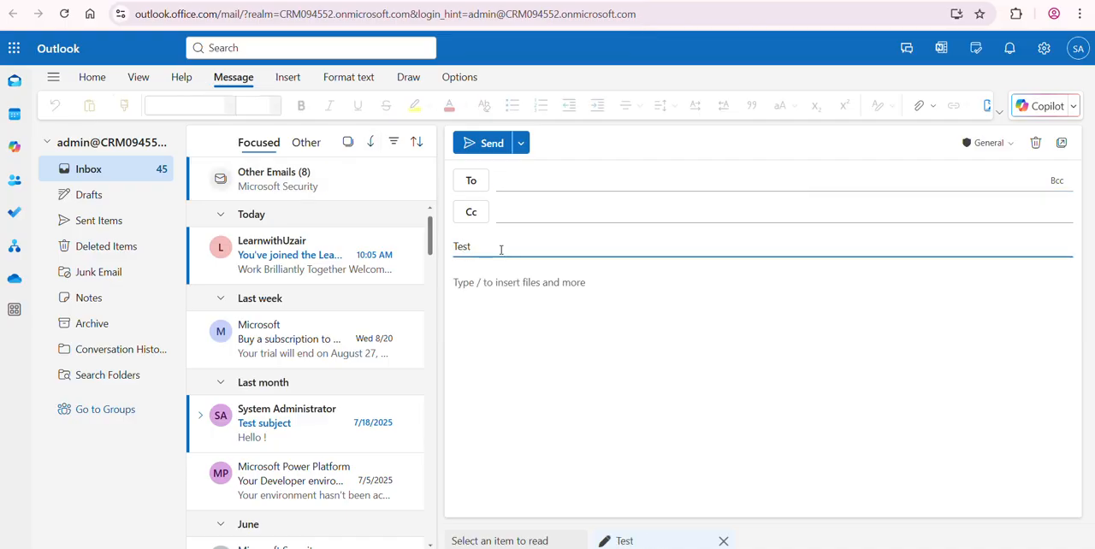
{"action": "left_click", "coordinate": [500, 318]}
{"action": "type", "text": "Hi"}
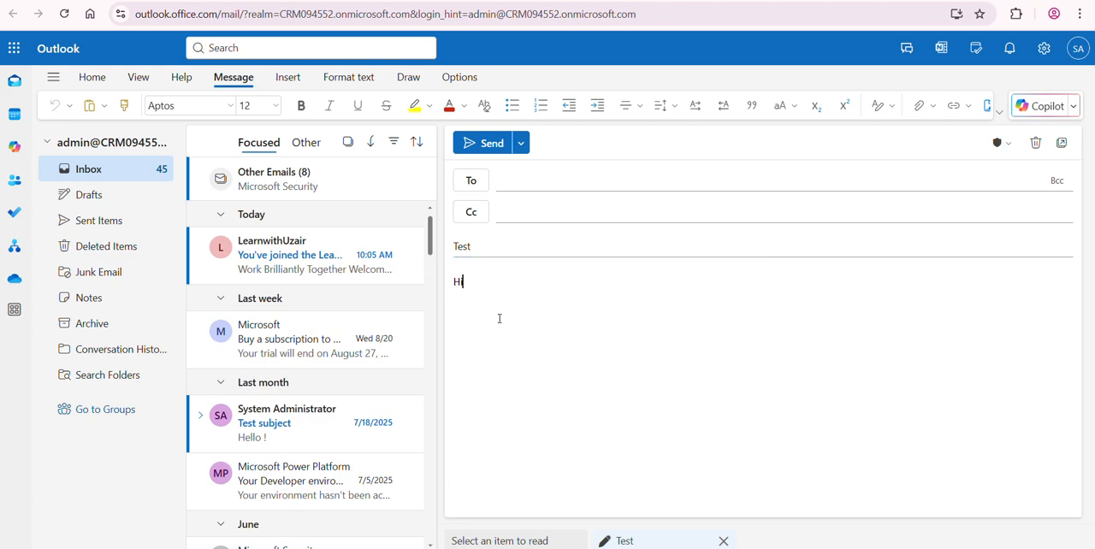
Step: Attach Learnin Automate.pdf from the computer's Downloads folder to the Test email
{"action": "left_click", "coordinate": [913, 104]}
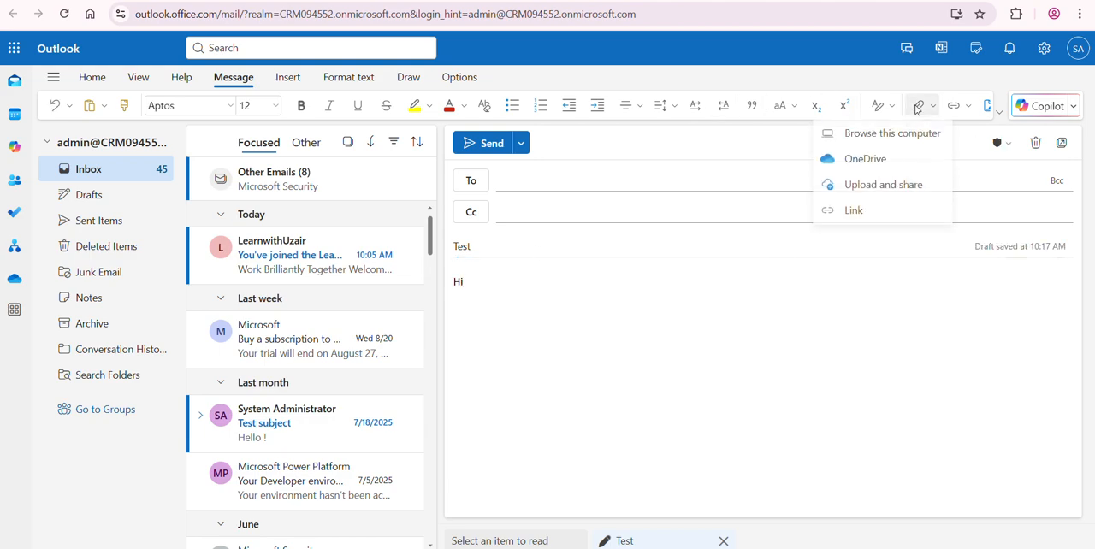
{"action": "left_click", "coordinate": [888, 143]}
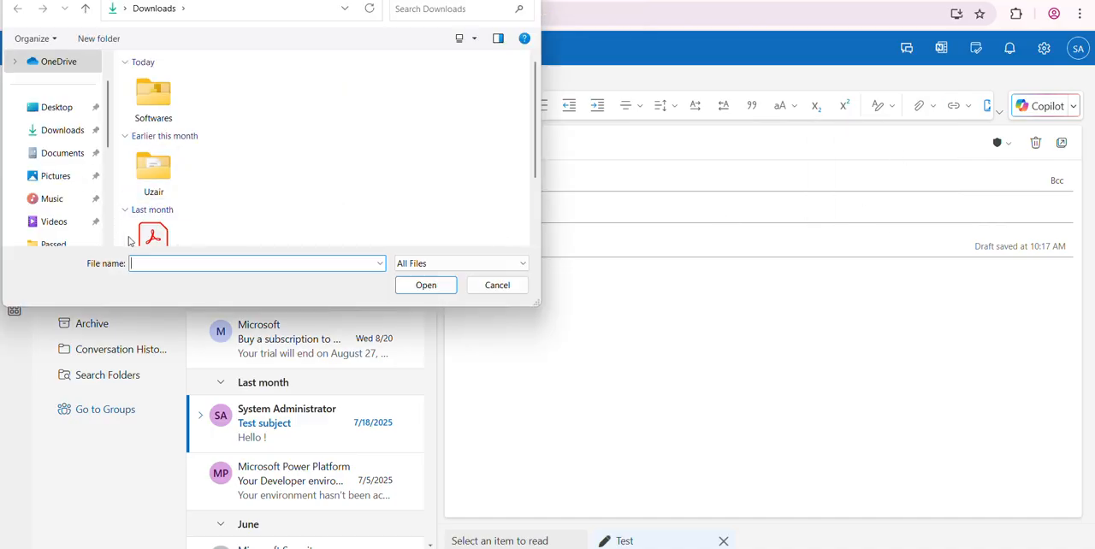
{"action": "scroll", "coordinate": [454, 183], "scroll_direction": "down", "scroll_amount": 1}
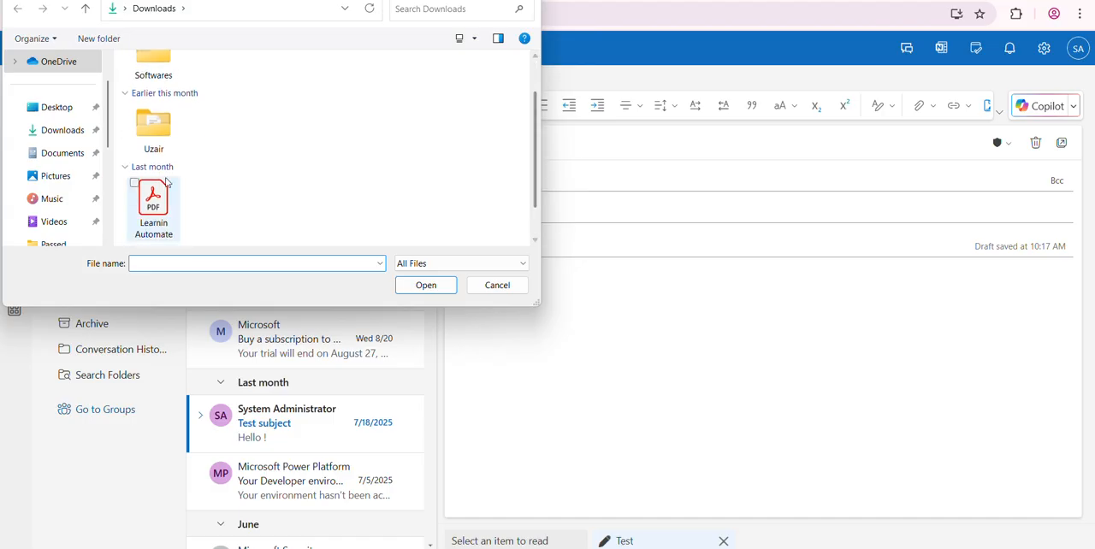
{"action": "left_click", "coordinate": [155, 201]}
{"action": "left_click", "coordinate": [426, 285]}
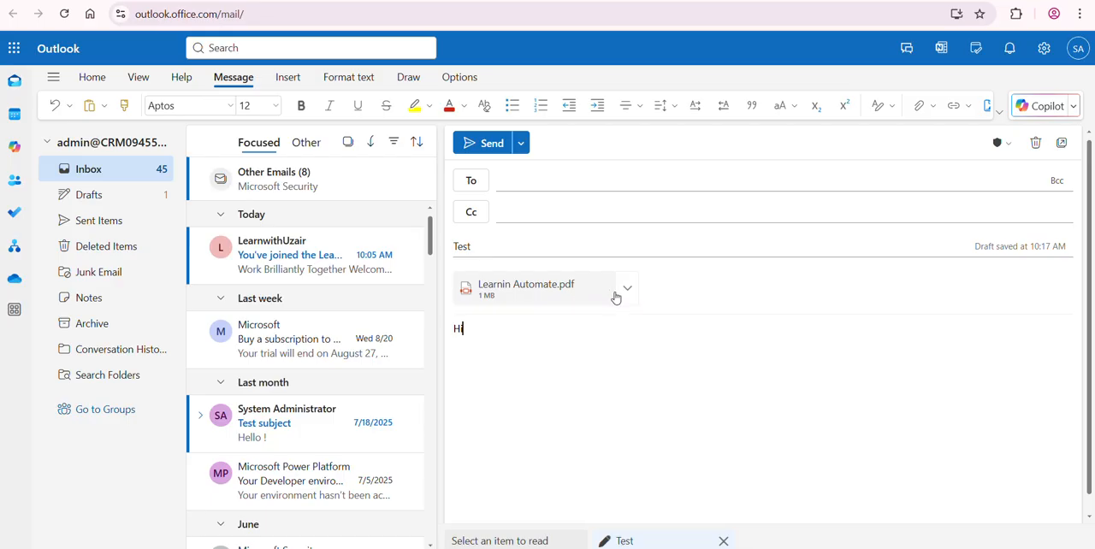
Step: Address the Test email to the suggested System Administrator contact and send it
{"action": "left_click", "coordinate": [491, 144]}
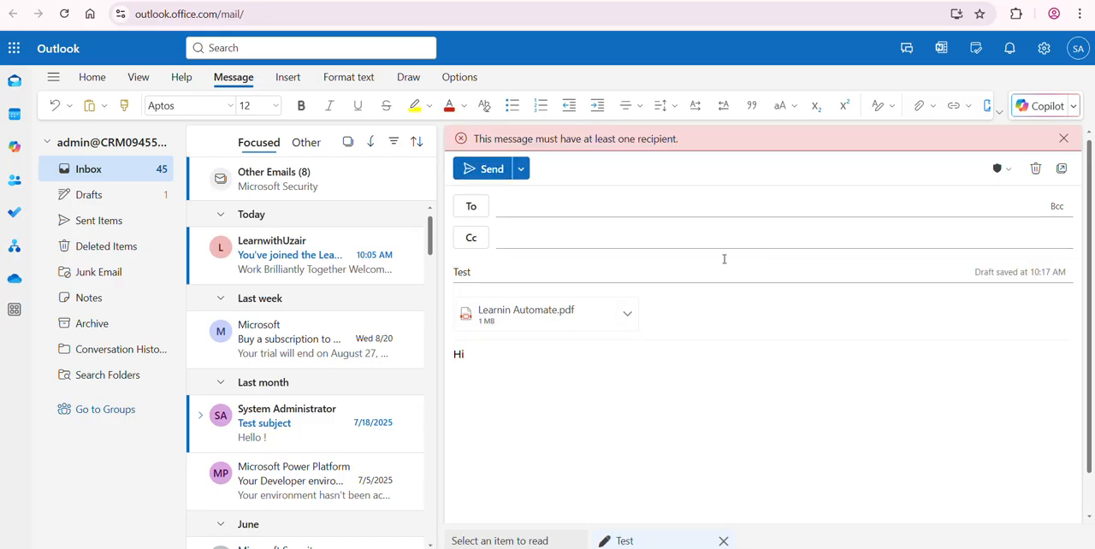
{"action": "left_click", "coordinate": [543, 202]}
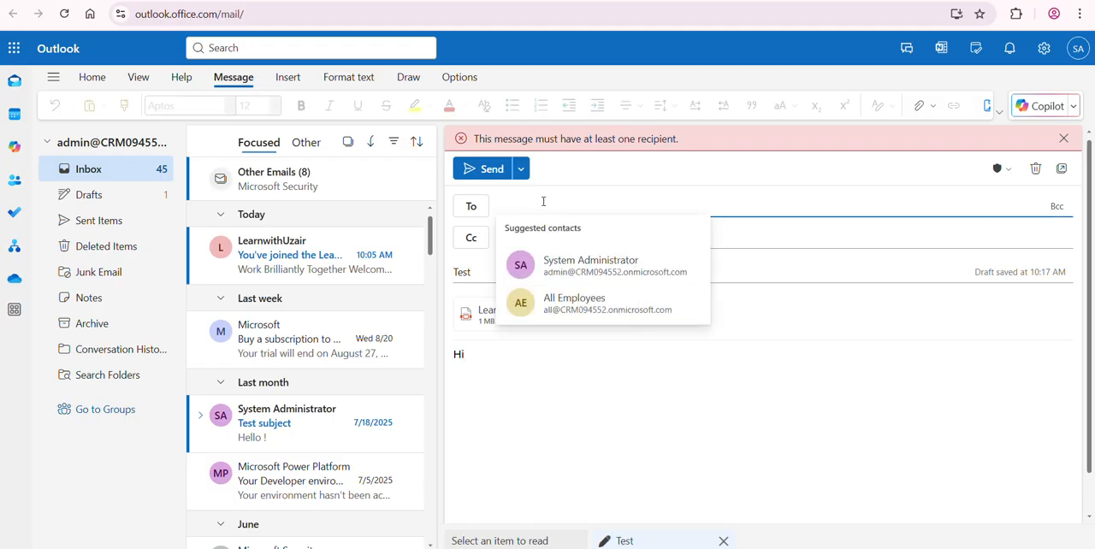
{"action": "left_click", "coordinate": [599, 265]}
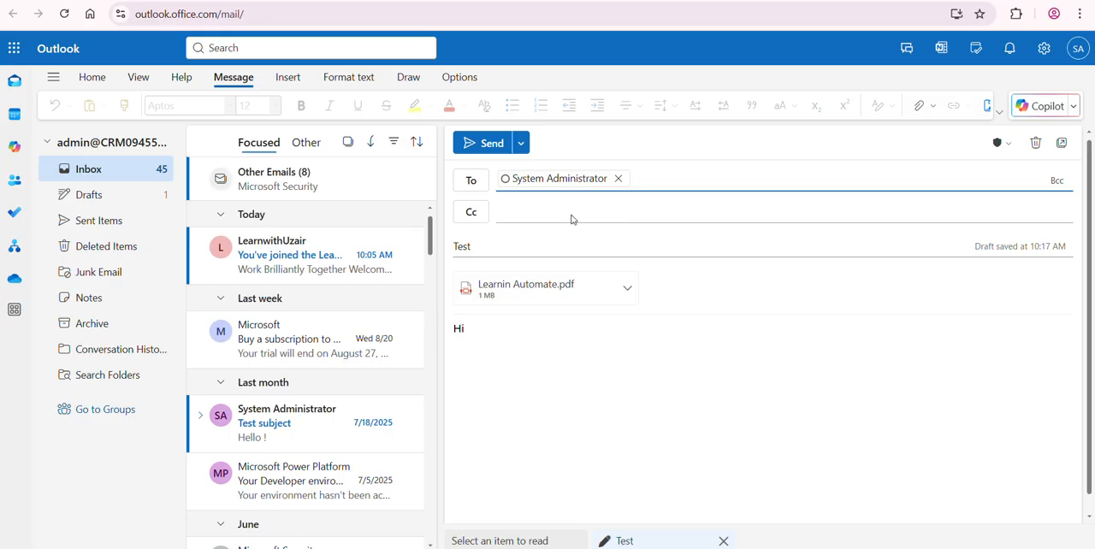
{"action": "left_click", "coordinate": [496, 145]}
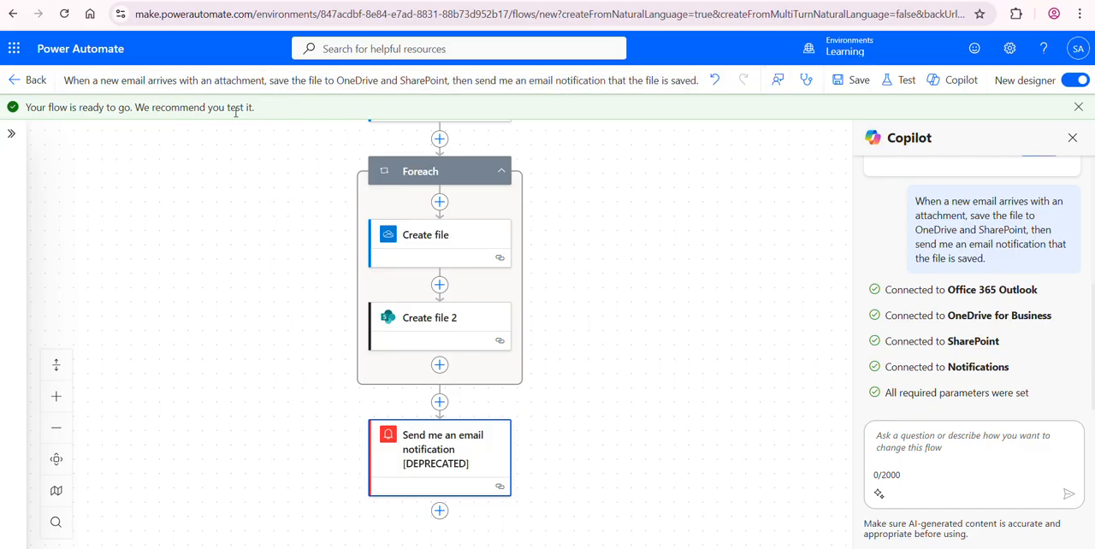
Step: Leave the Power Automate designer for the flow's details page and refresh its 28-day run history
{"action": "left_click", "coordinate": [30, 80]}
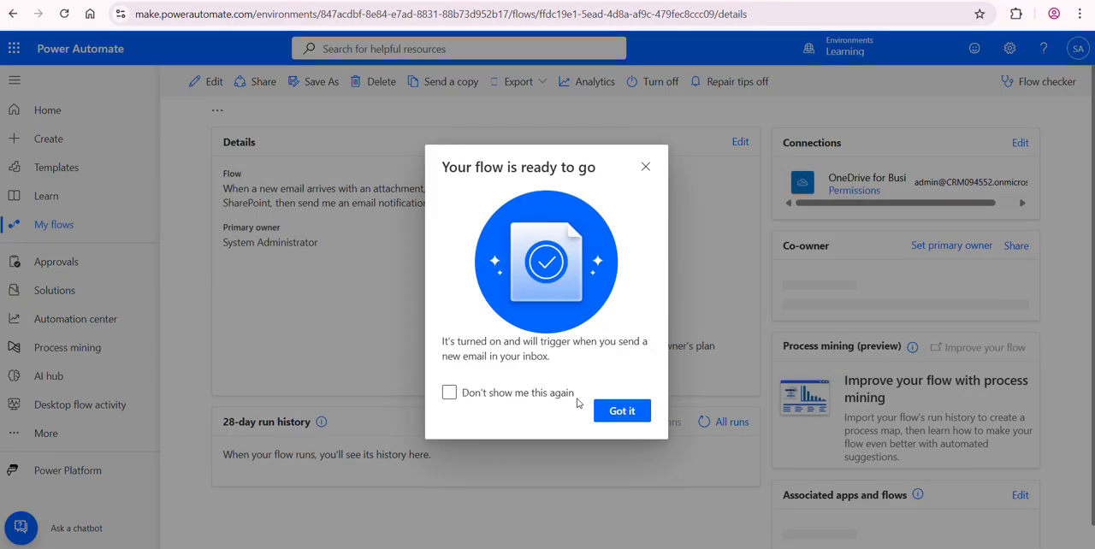
{"action": "left_click", "coordinate": [629, 413]}
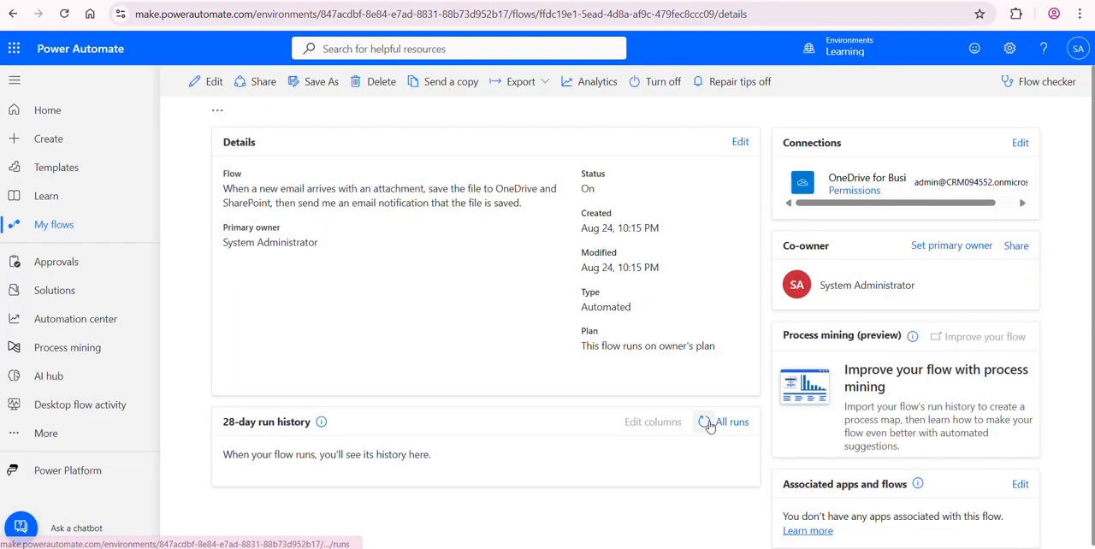
{"action": "left_click", "coordinate": [708, 424]}
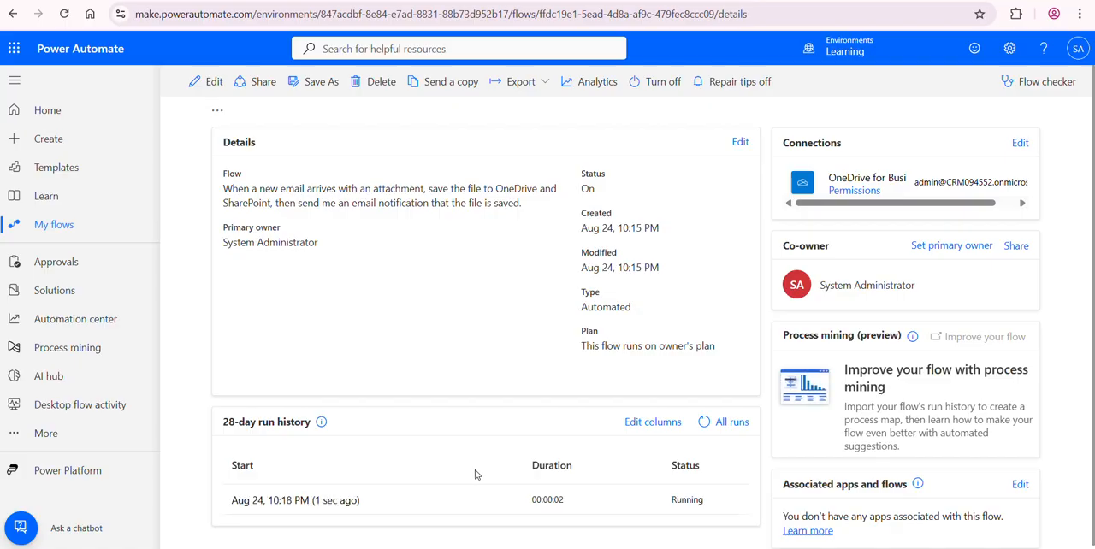
Step: Open the flow's latest run and examine the status of the actions inside Foreach and of the email notification
{"action": "left_click", "coordinate": [305, 504]}
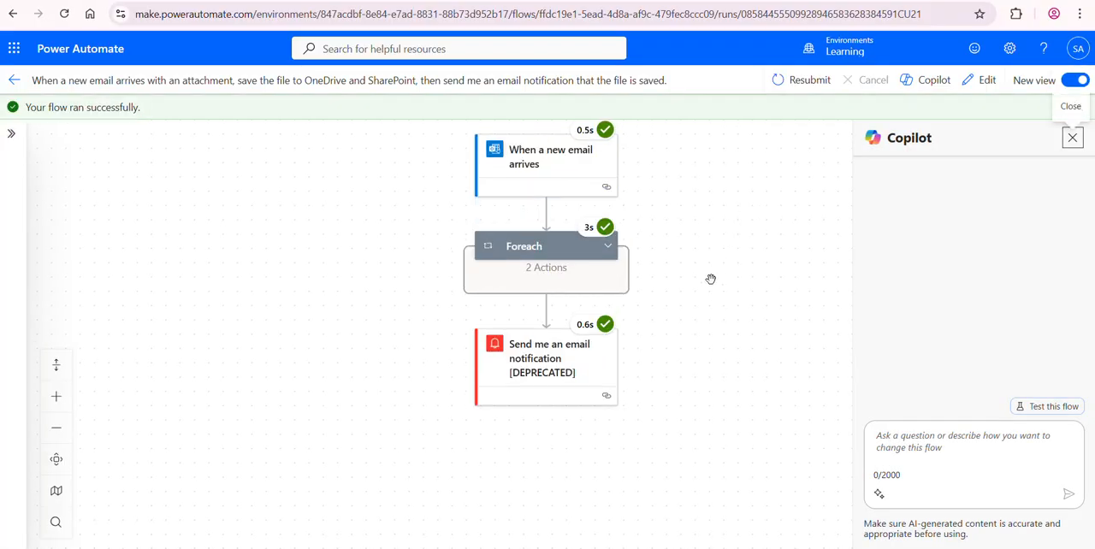
{"action": "left_click", "coordinate": [534, 287]}
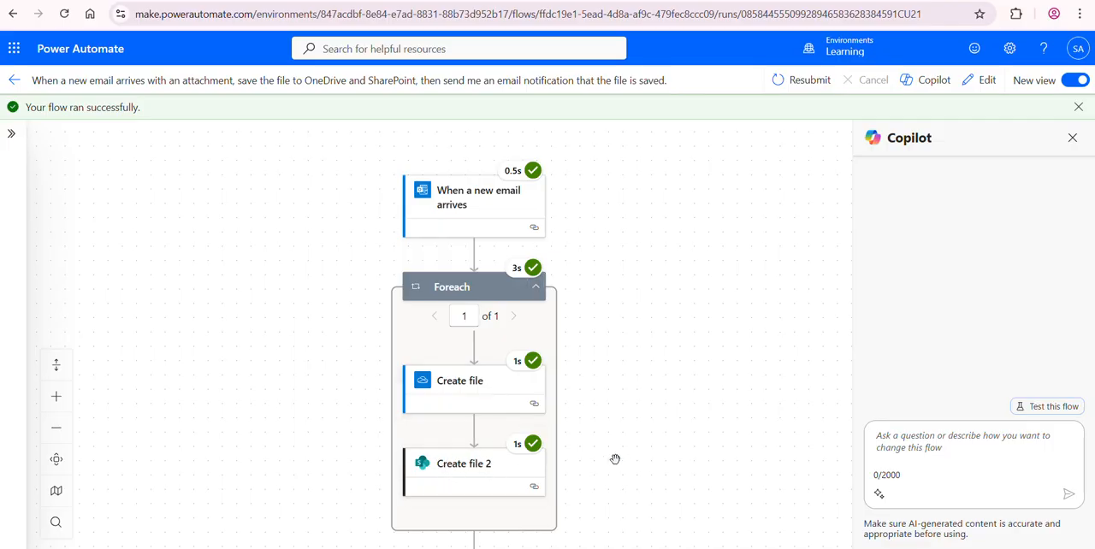
{"action": "left_click_drag", "start_coordinate": [616, 459], "coordinate": [602, 231]}
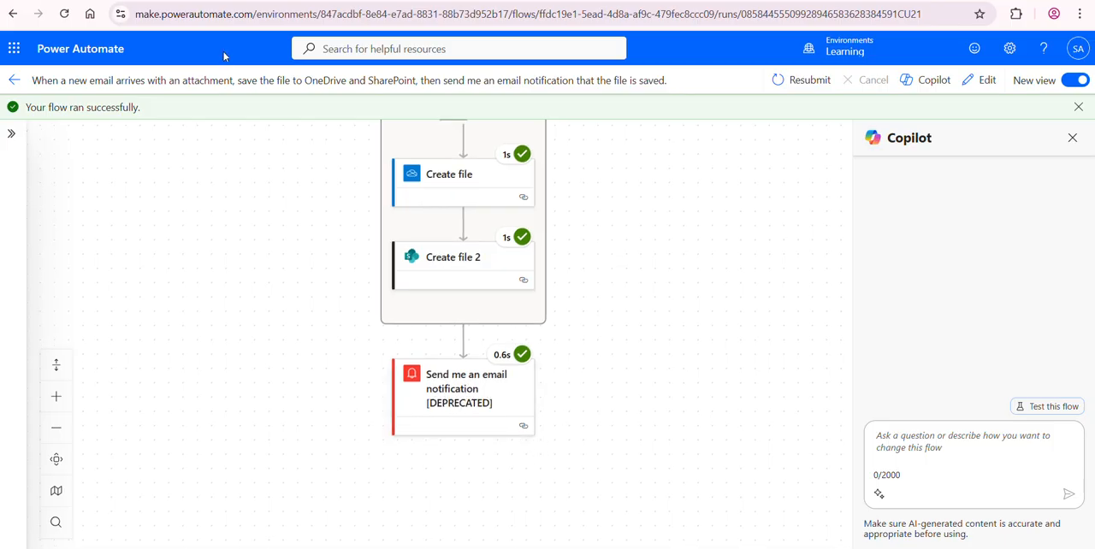
Step: Check the LearnwithUzair SharePoint site's Documents library and OneDrive's My files for the saved attachment
{"action": "left_click", "coordinate": [249, 0]}
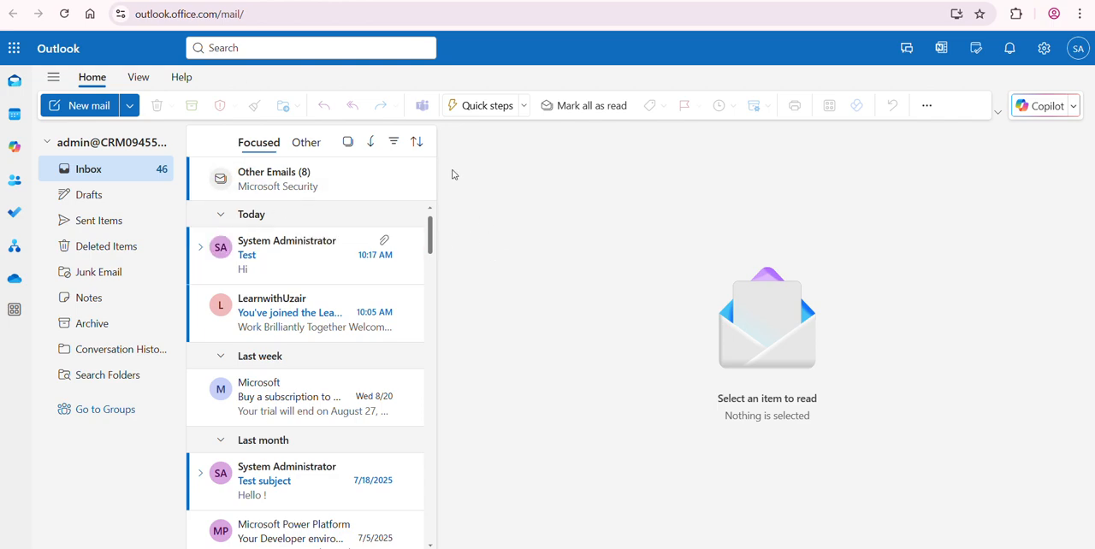
{"action": "left_click", "coordinate": [385, 1]}
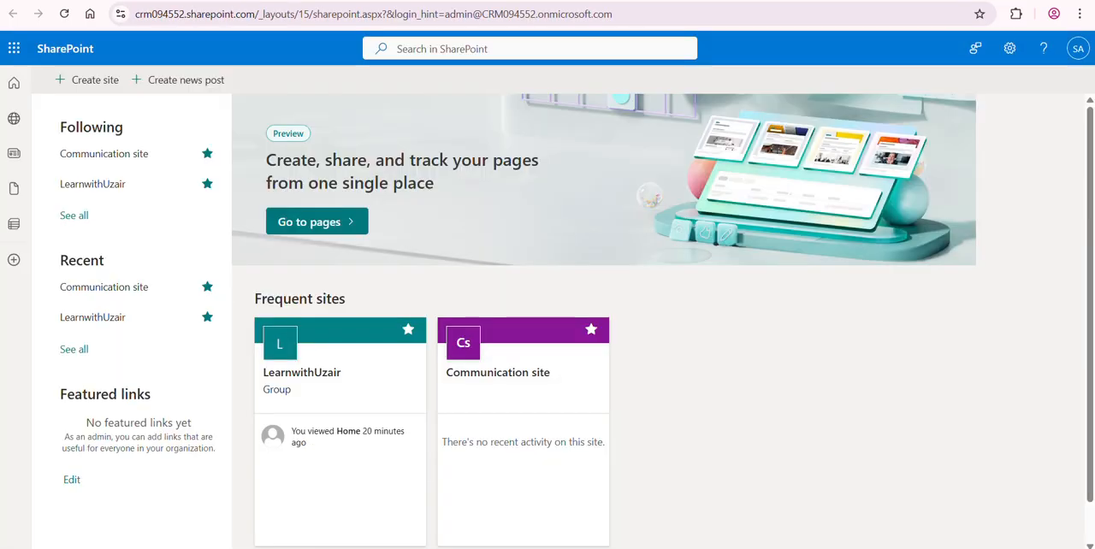
{"action": "left_click", "coordinate": [291, 378]}
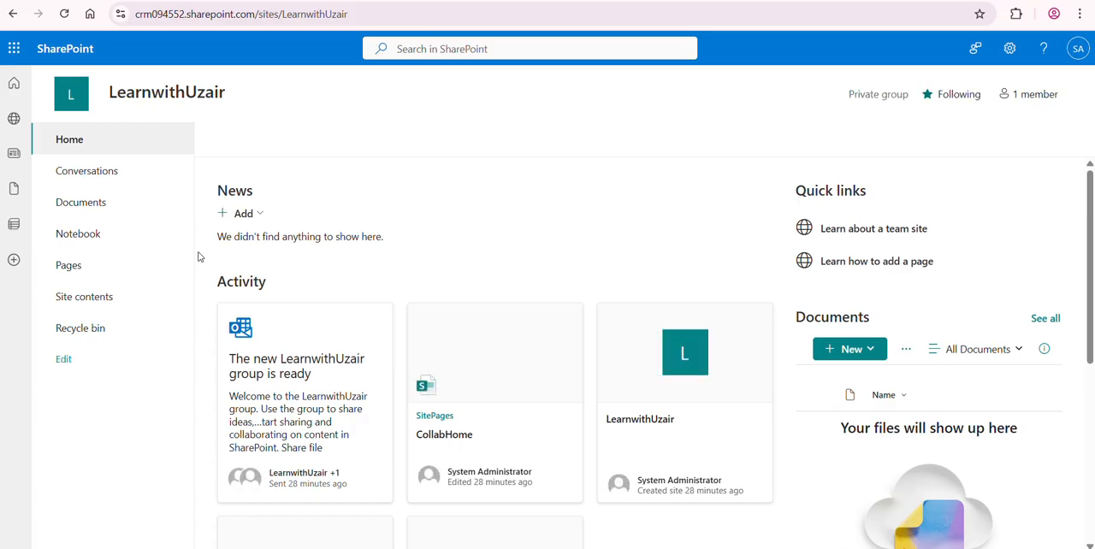
{"action": "left_click", "coordinate": [82, 208]}
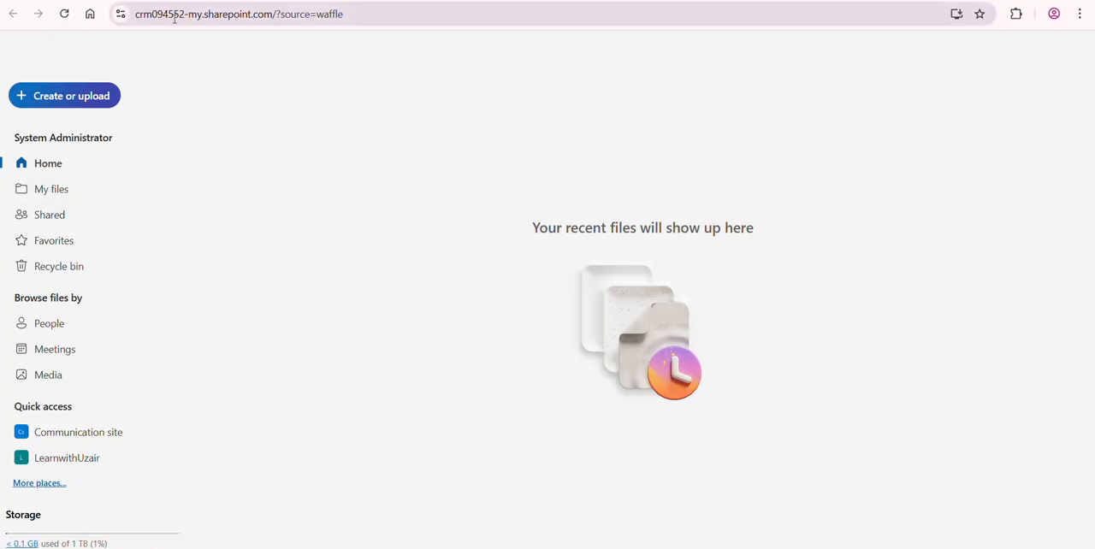
{"action": "left_click", "coordinate": [57, 190]}
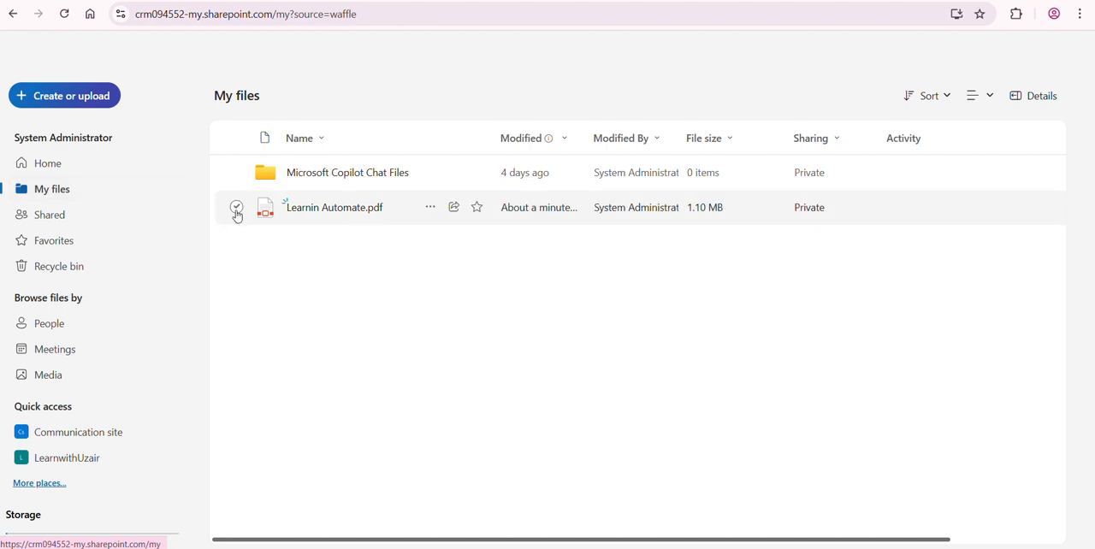
{"action": "left_click", "coordinate": [237, 208]}
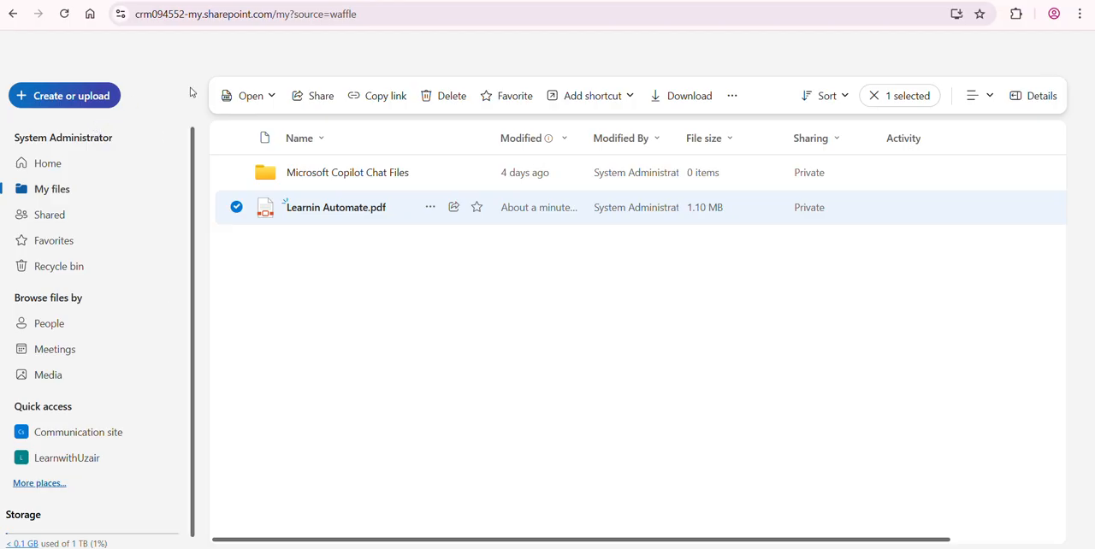
Step: Switch to Outlook and read the File Saved Notification email from Microsoft Power Automate
{"action": "left_click", "coordinate": [288, 1]}
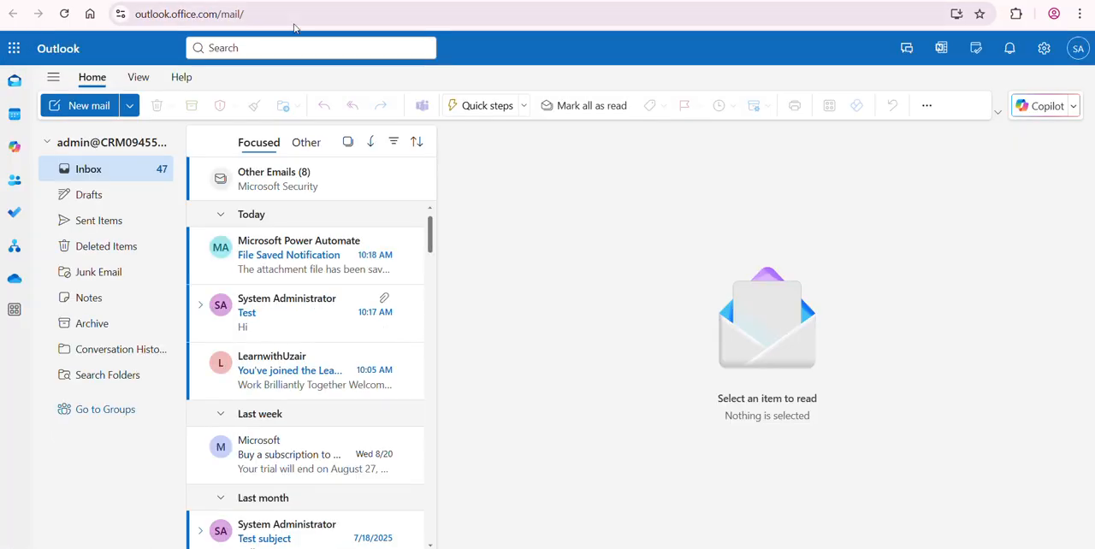
{"action": "left_click", "coordinate": [285, 256]}
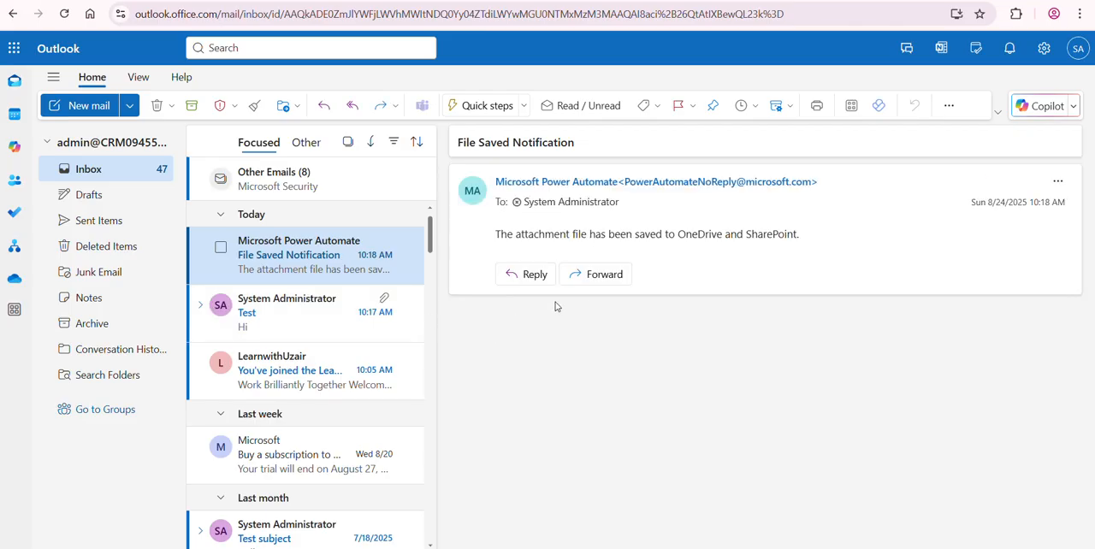
{"action": "left_click_drag", "start_coordinate": [499, 236], "coordinate": [581, 232]}
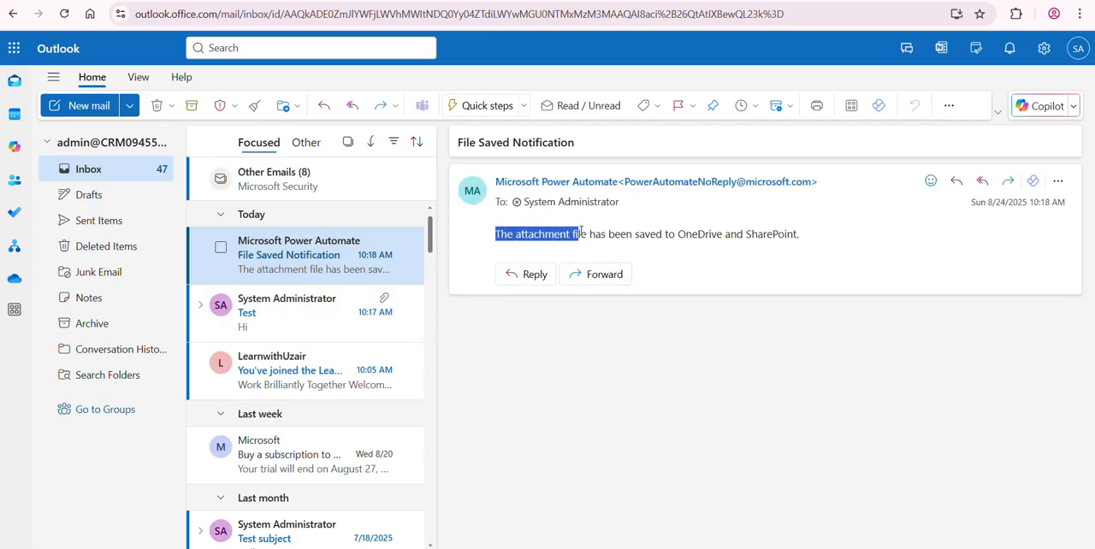